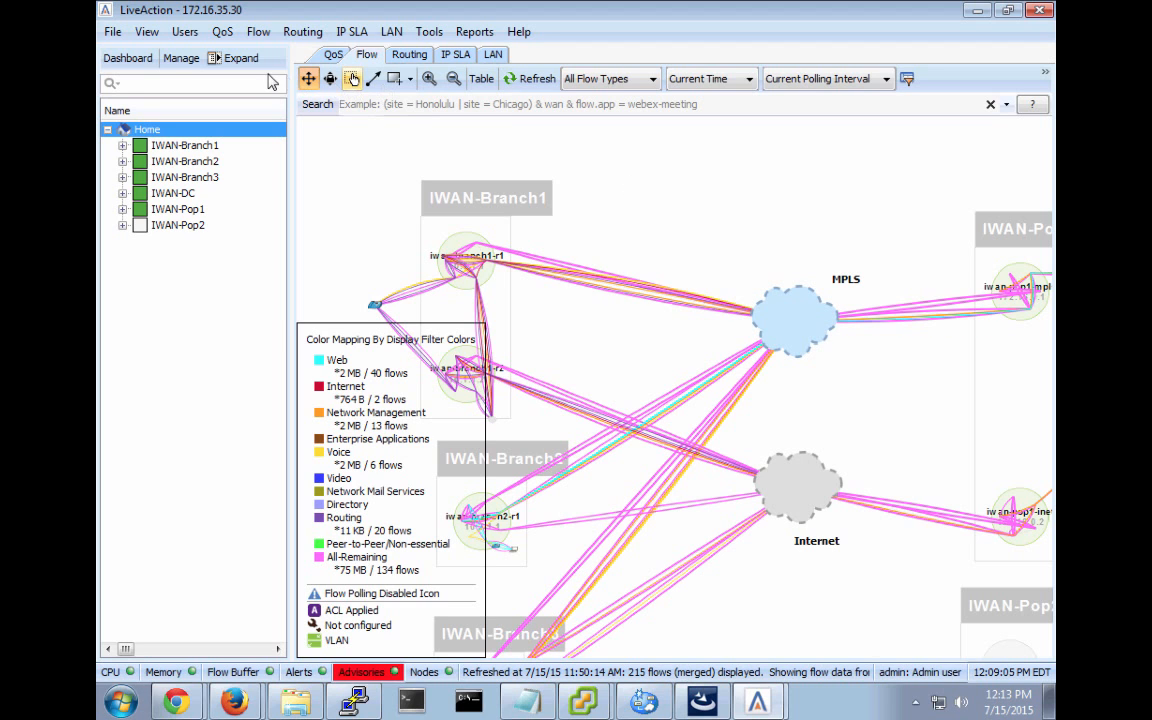
Open the Dashboard on its System tab, showing 24-hour system alerts and top-10 CPU and memory usage.
{"action": "left_click", "coordinate": [127, 58]}
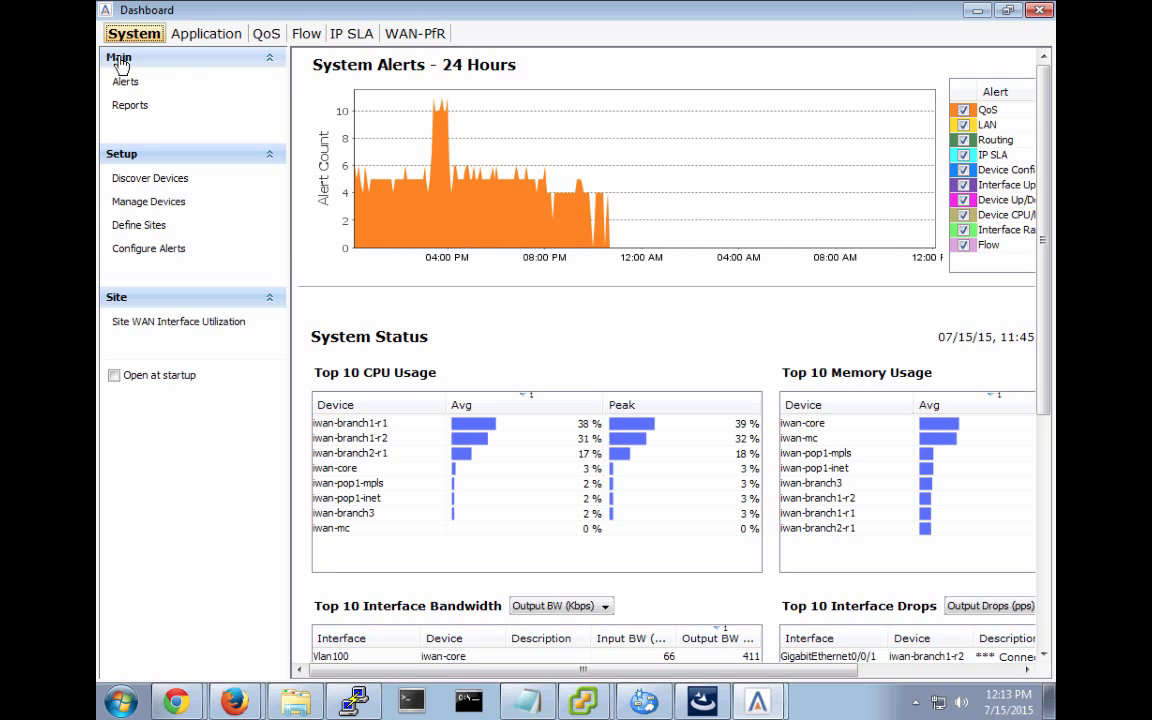
Browse the Application tab's group traffic chart and table, then go back to the System tab.
{"action": "left_click", "coordinate": [199, 40]}
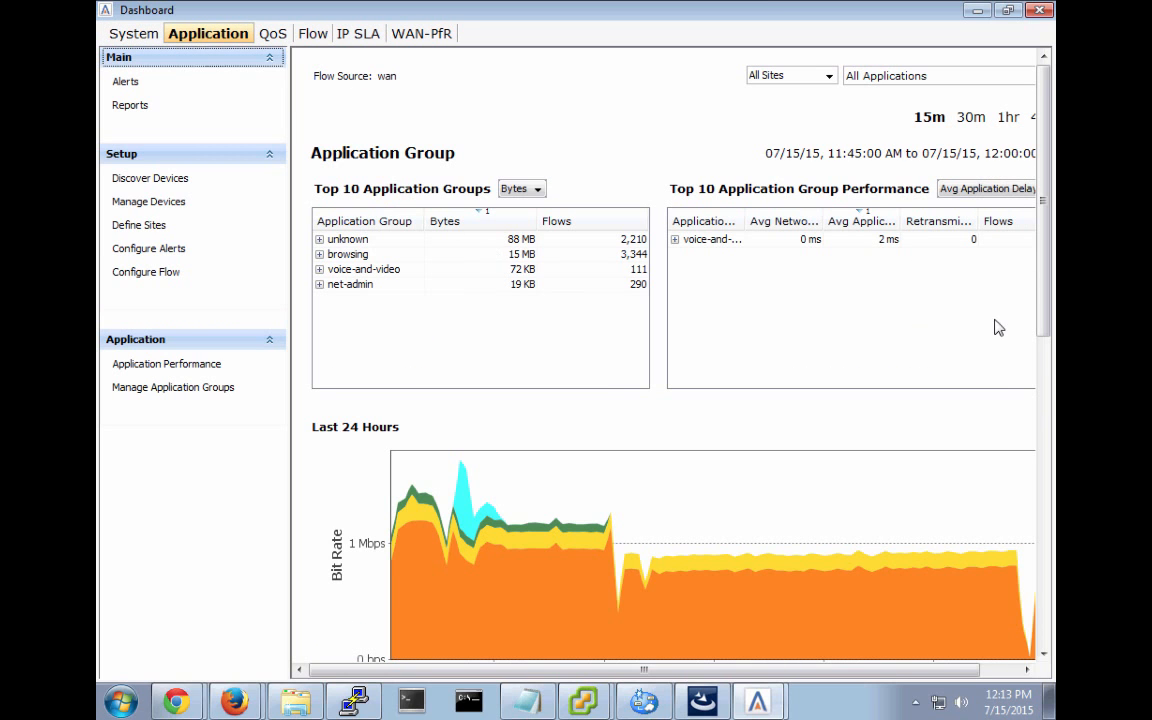
{"action": "left_click_drag", "start_coordinate": [1046, 321], "coordinate": [1044, 406]}
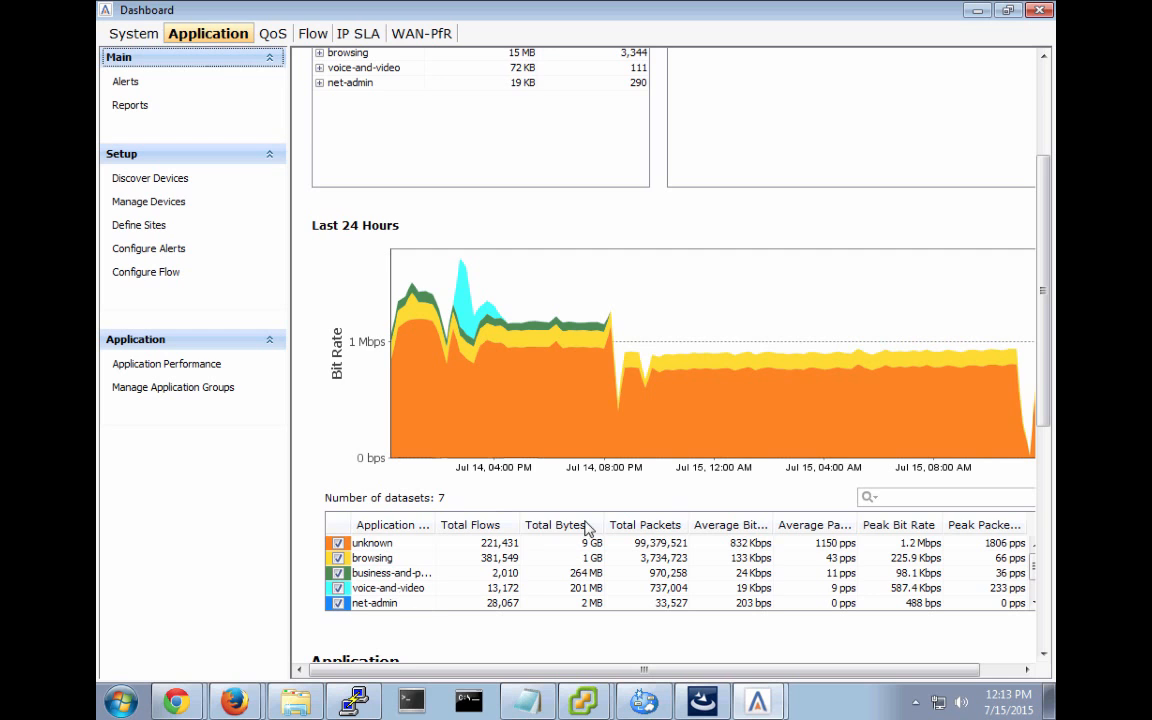
{"action": "left_click", "coordinate": [1043, 88]}
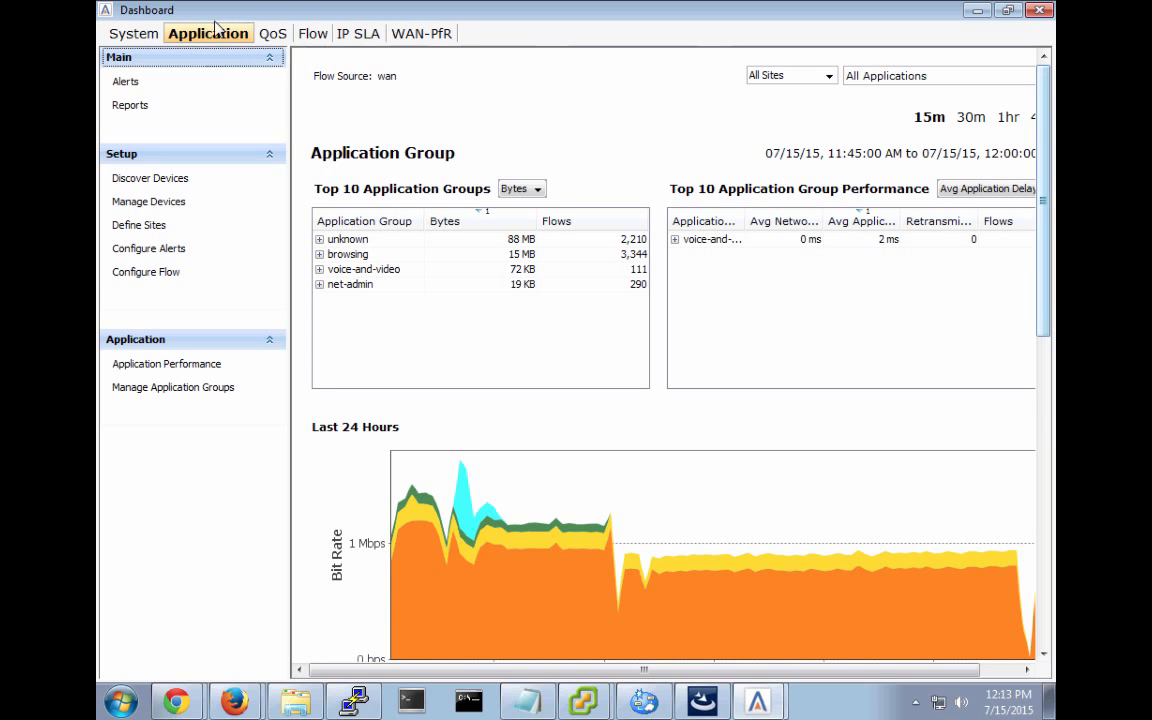
{"action": "left_click", "coordinate": [124, 36]}
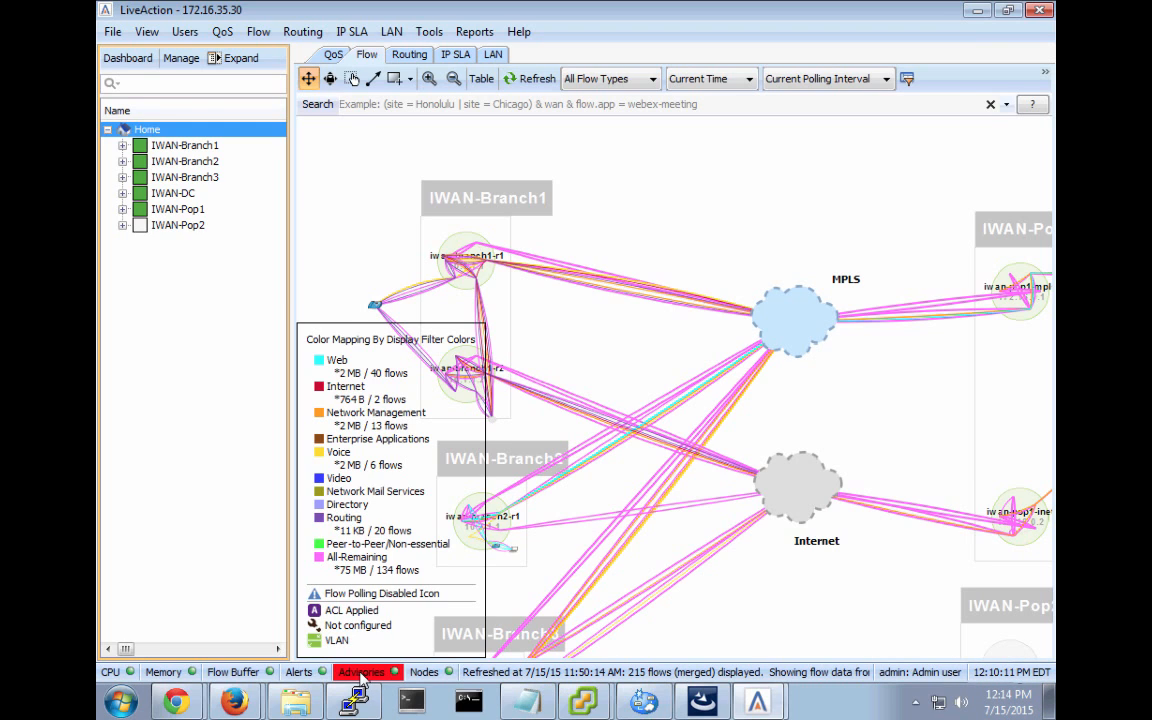
Show the Dashboard's WAN-PfR alerts and site utilization for the last 4 hours.
{"action": "left_click", "coordinate": [127, 58]}
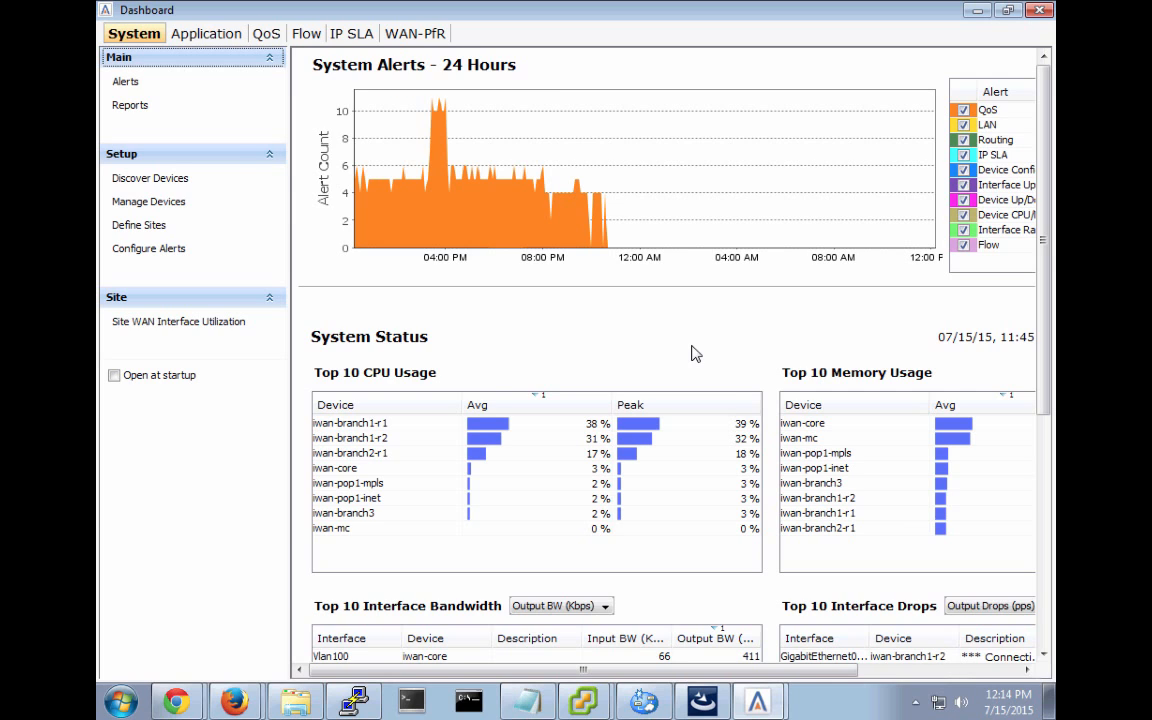
{"action": "left_click", "coordinate": [413, 34]}
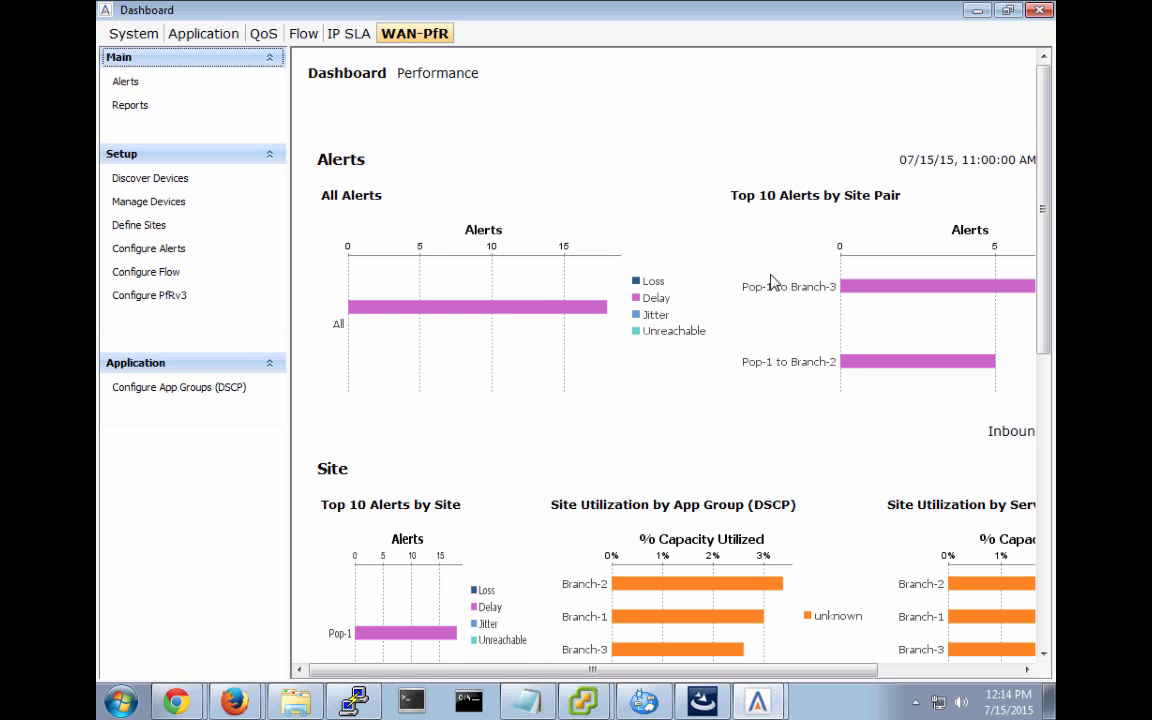
{"action": "mouse_move", "coordinate": [758, 698]}
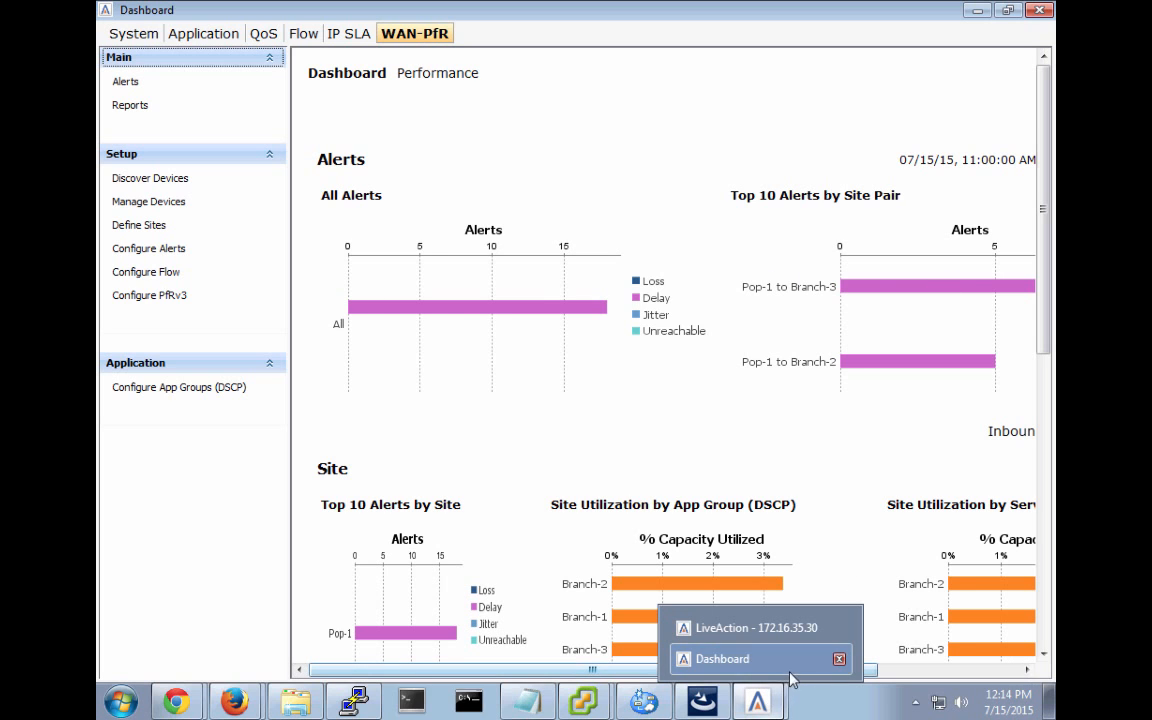
{"action": "left_click_drag", "start_coordinate": [640, 670], "coordinate": [797, 662]}
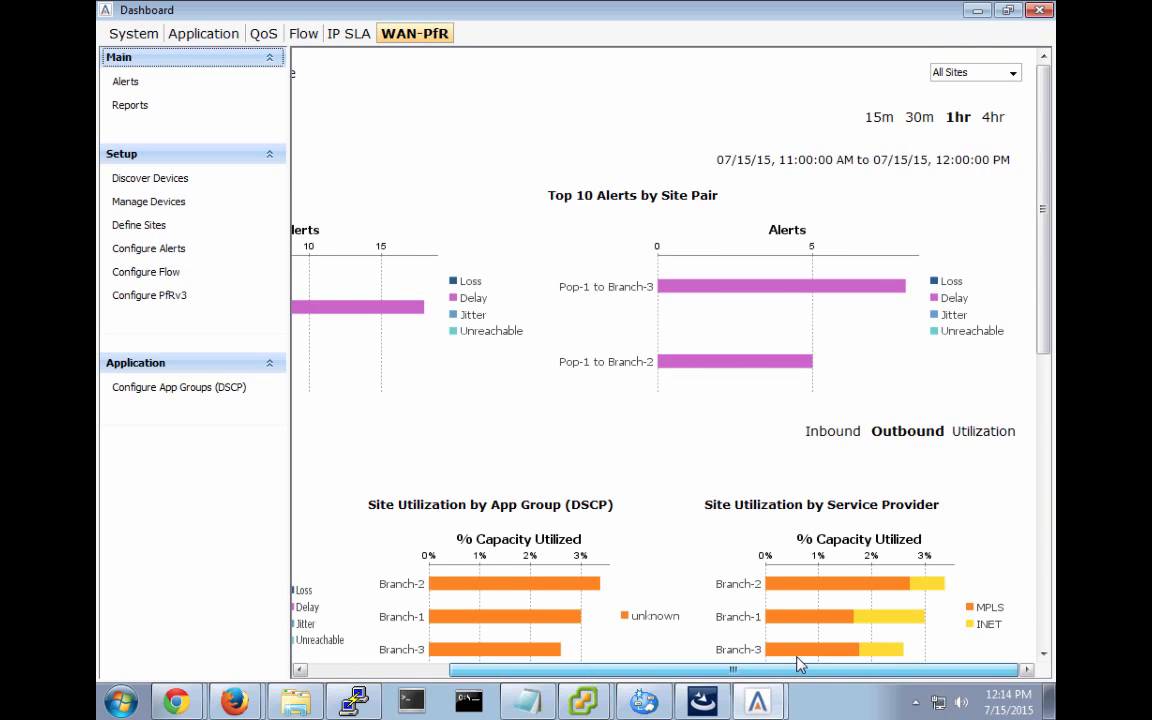
{"action": "left_click", "coordinate": [993, 121]}
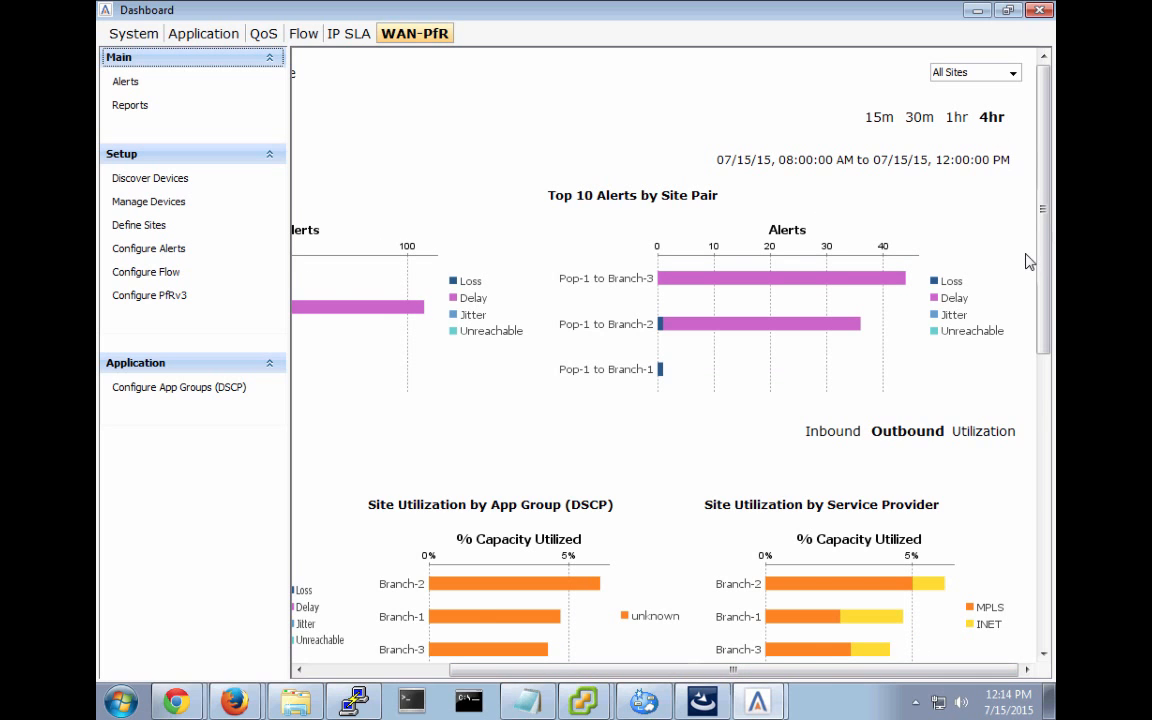
{"action": "left_click_drag", "start_coordinate": [1041, 296], "coordinate": [1042, 370]}
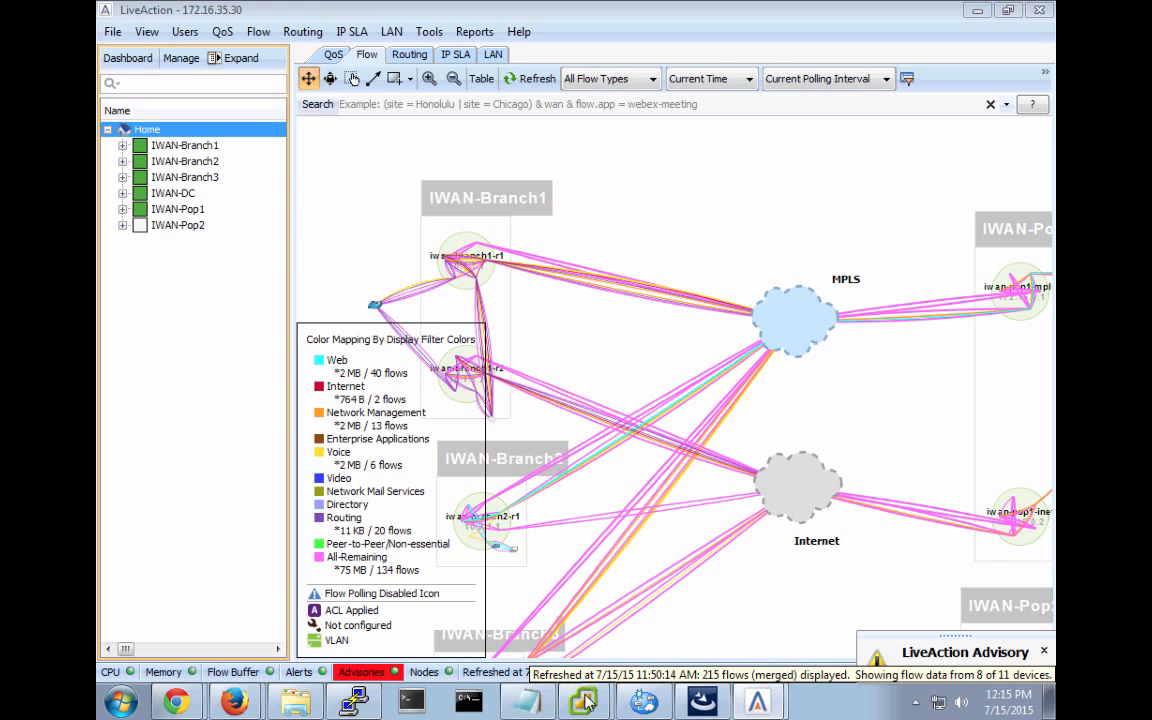
Bring the main LiveAction flow map window back to the front.
{"action": "mouse_move", "coordinate": [586, 706]}
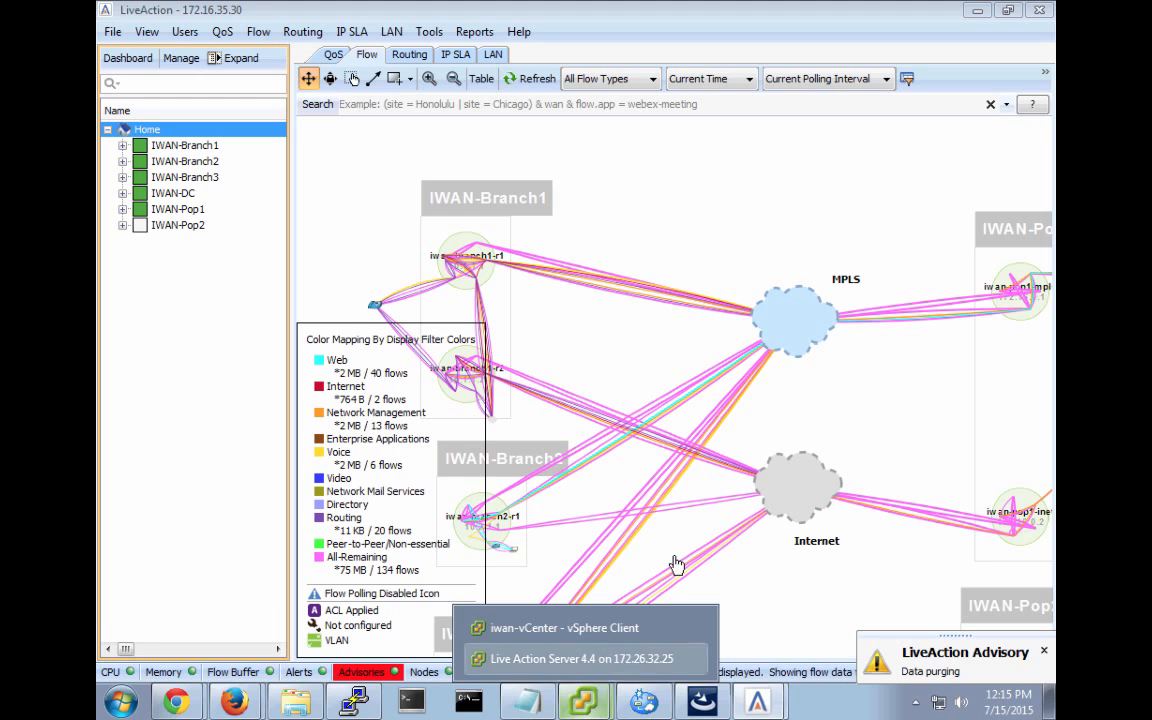
{"action": "mouse_move", "coordinate": [748, 701]}
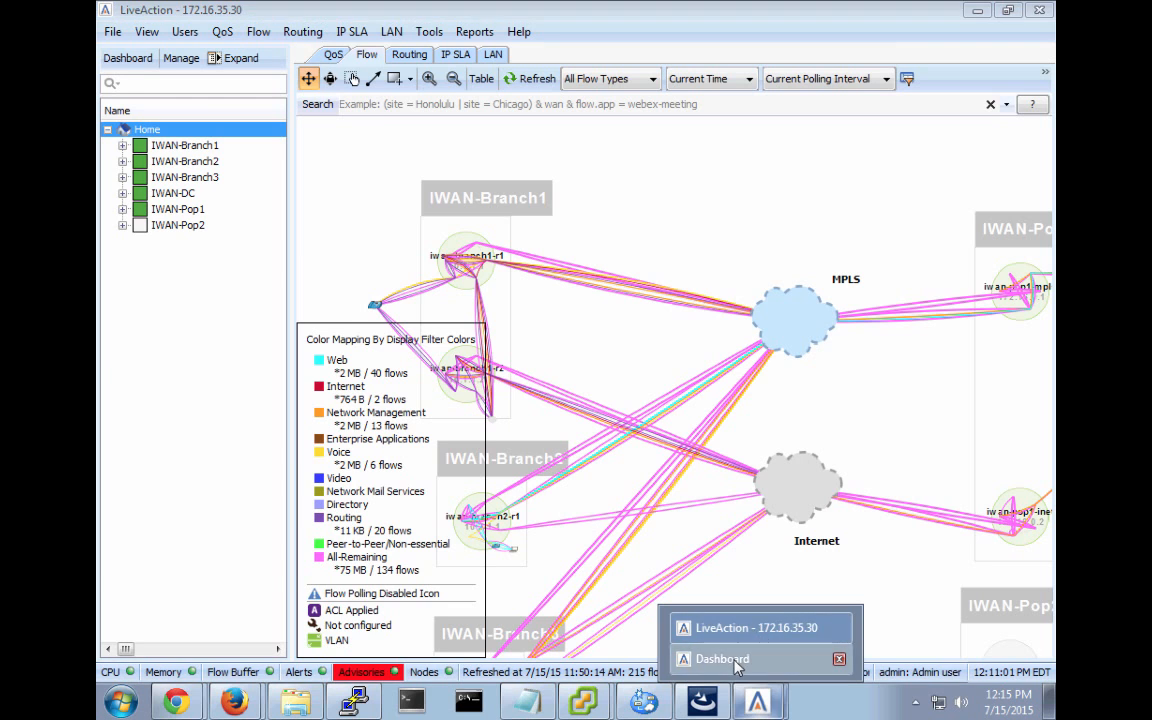
{"action": "left_click", "coordinate": [737, 664]}
{"action": "mouse_move", "coordinate": [757, 700]}
{"action": "left_click", "coordinate": [751, 630]}
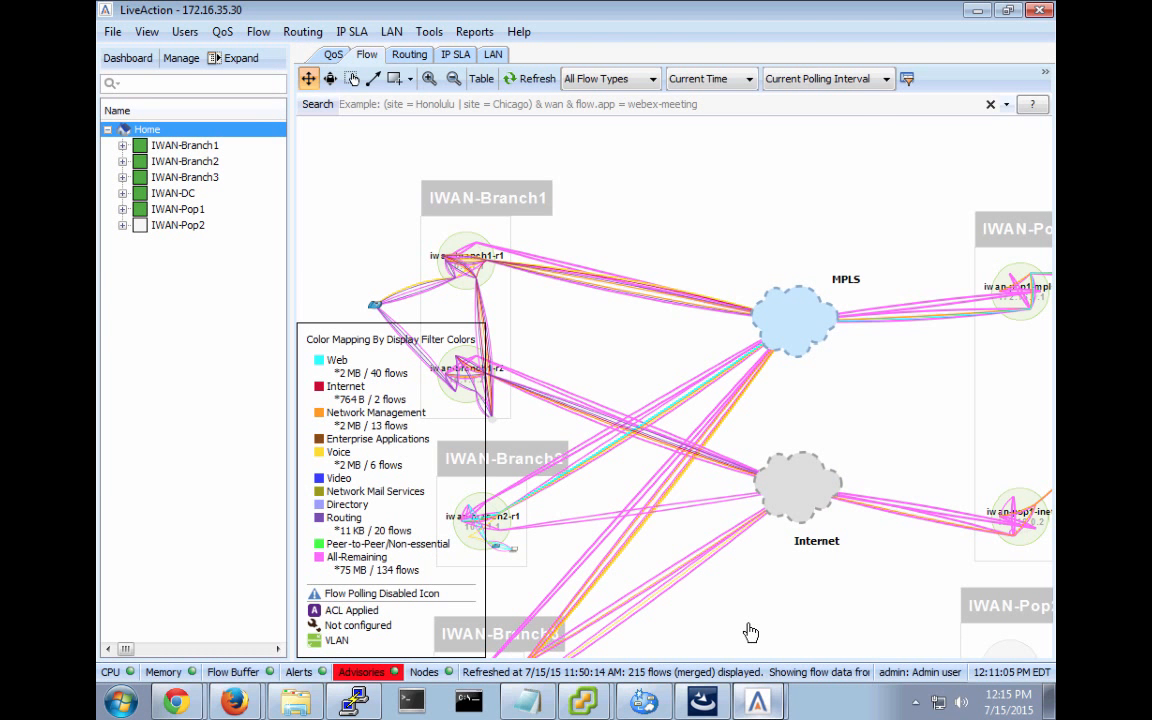
Read the newest low-disk data purging advisory, then close the advisories list.
{"action": "left_click", "coordinate": [365, 674]}
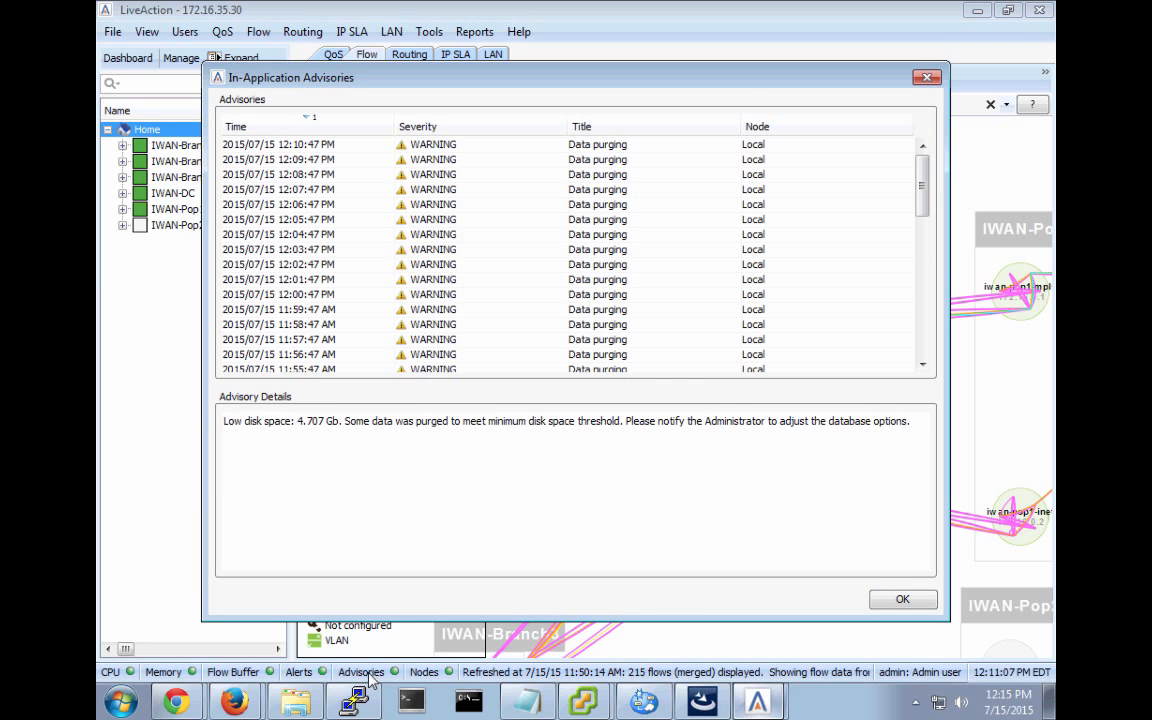
{"action": "left_click", "coordinate": [323, 146]}
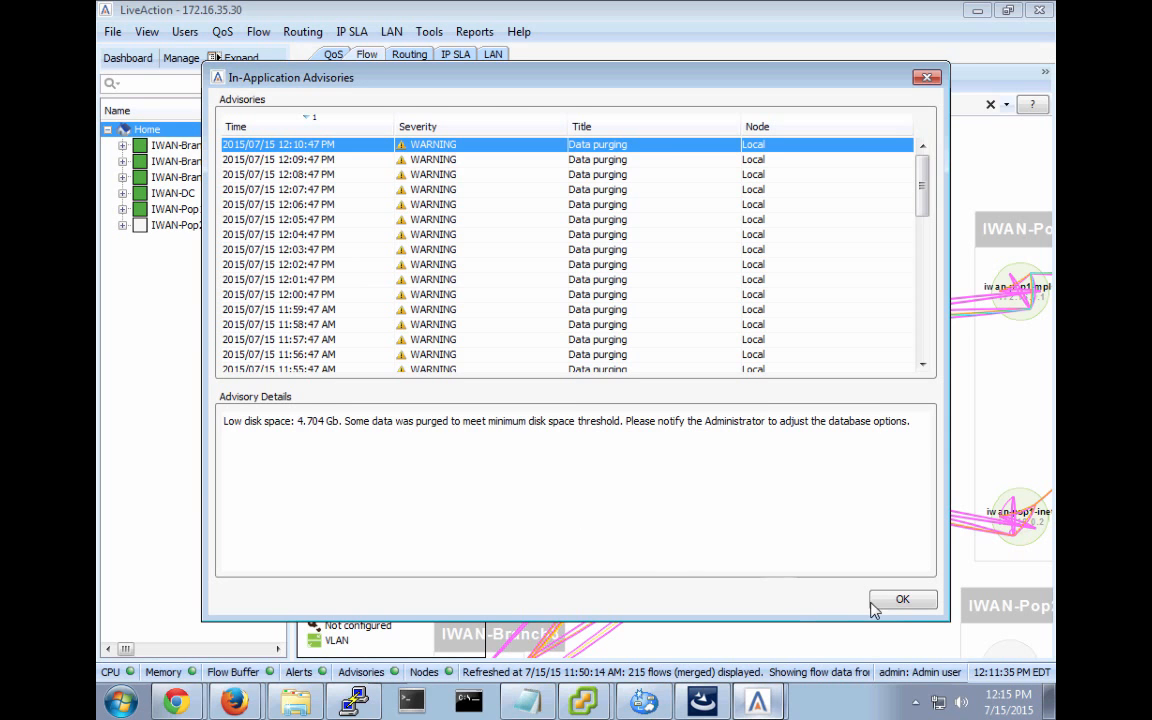
{"action": "left_click", "coordinate": [903, 600]}
{"action": "key", "text": "super+Tab"}
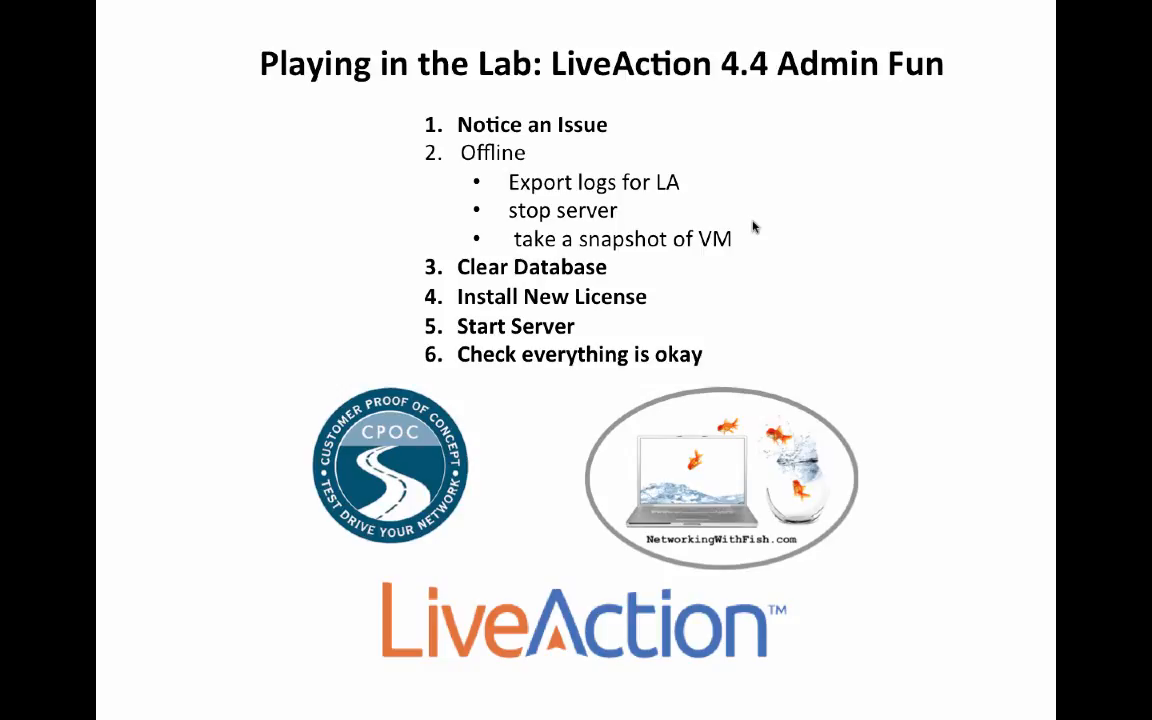
Leave the 'LiveAction 4.4 Admin Fun' slide and return to the remote desktop session.
{"action": "key", "text": "super+Tab"}
{"action": "key", "text": "super+Tab"}
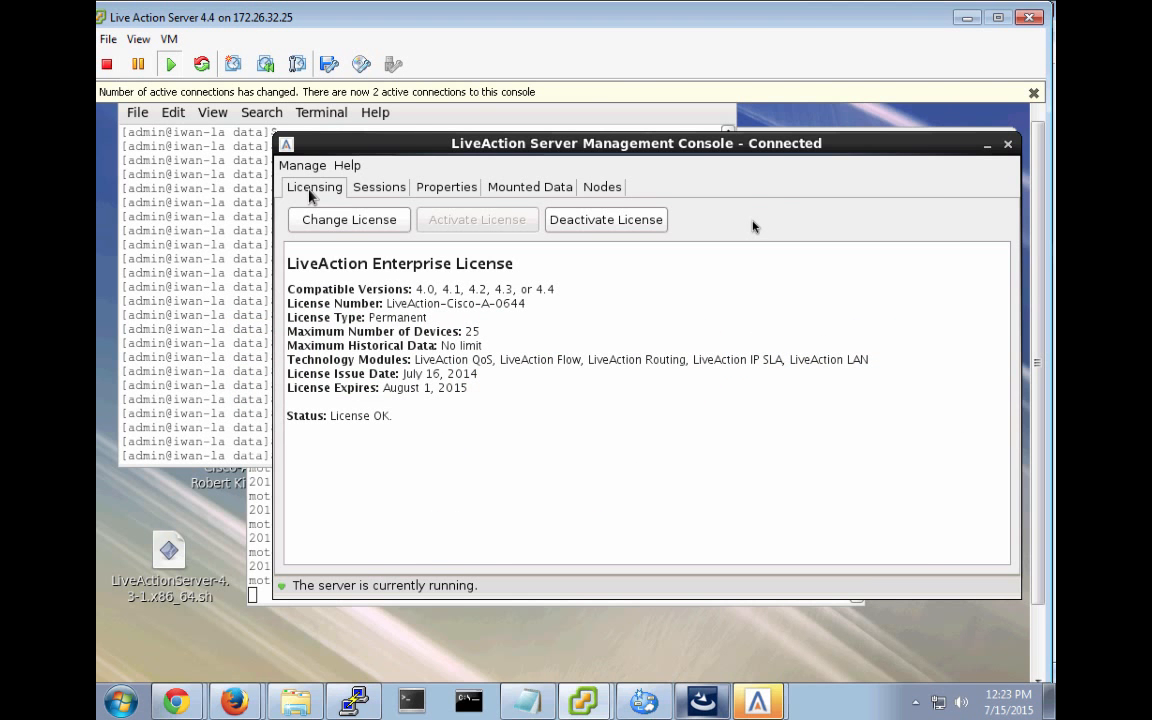
Bring the Live Action Server 4.4 console forward and show its Help menu options.
{"action": "mouse_move", "coordinate": [583, 700]}
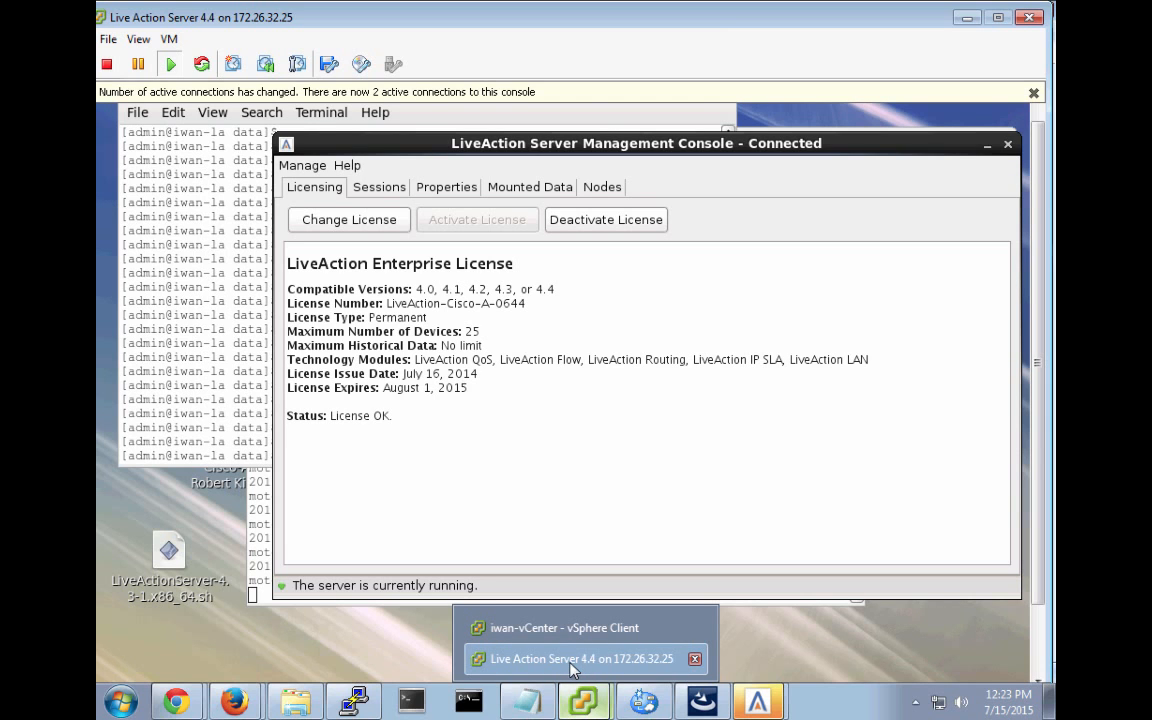
{"action": "mouse_move", "coordinate": [756, 706]}
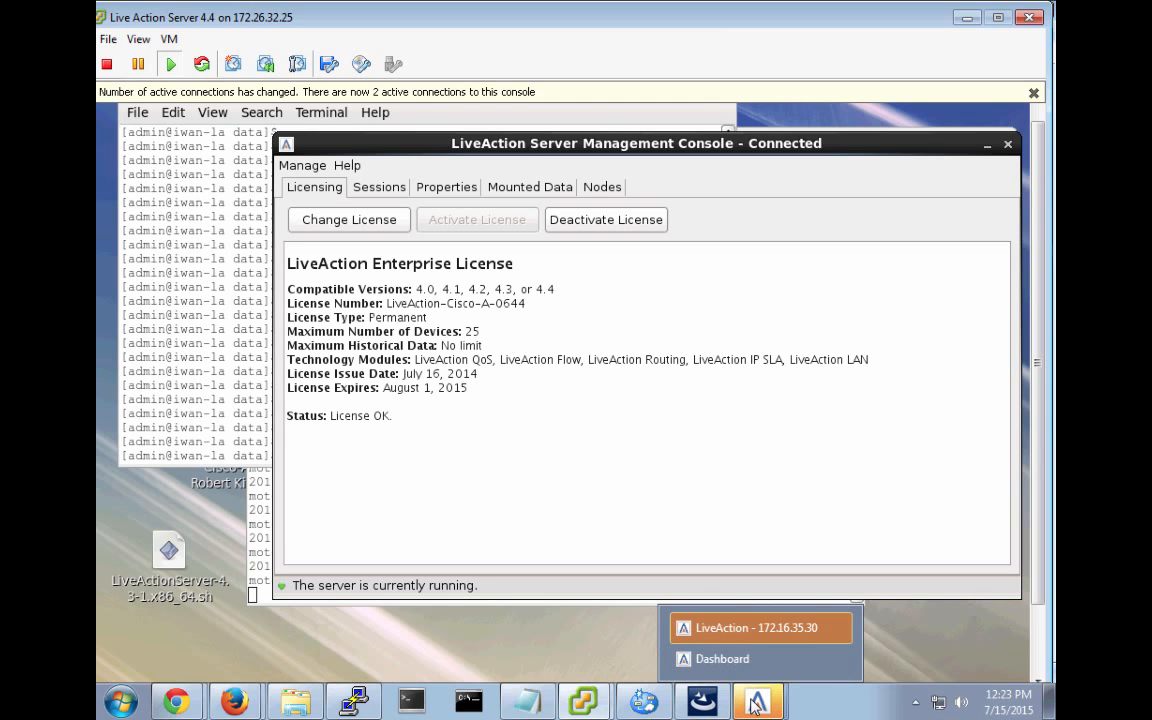
{"action": "left_click", "coordinate": [758, 628]}
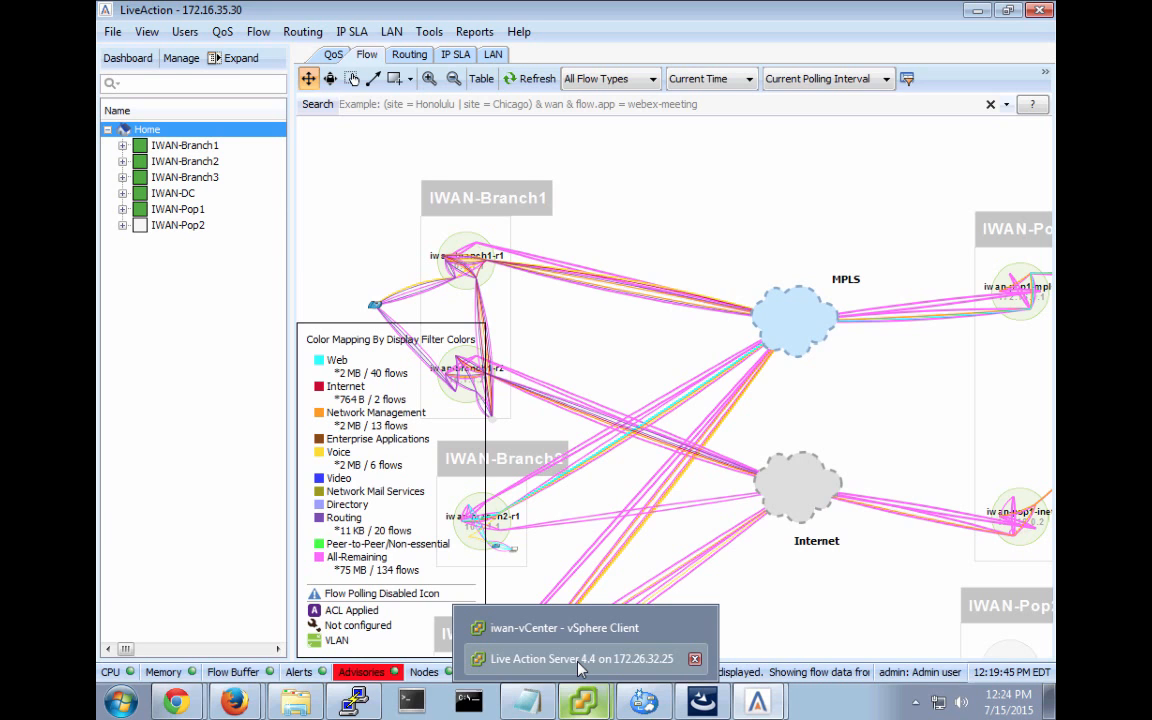
{"action": "left_click", "coordinate": [578, 659]}
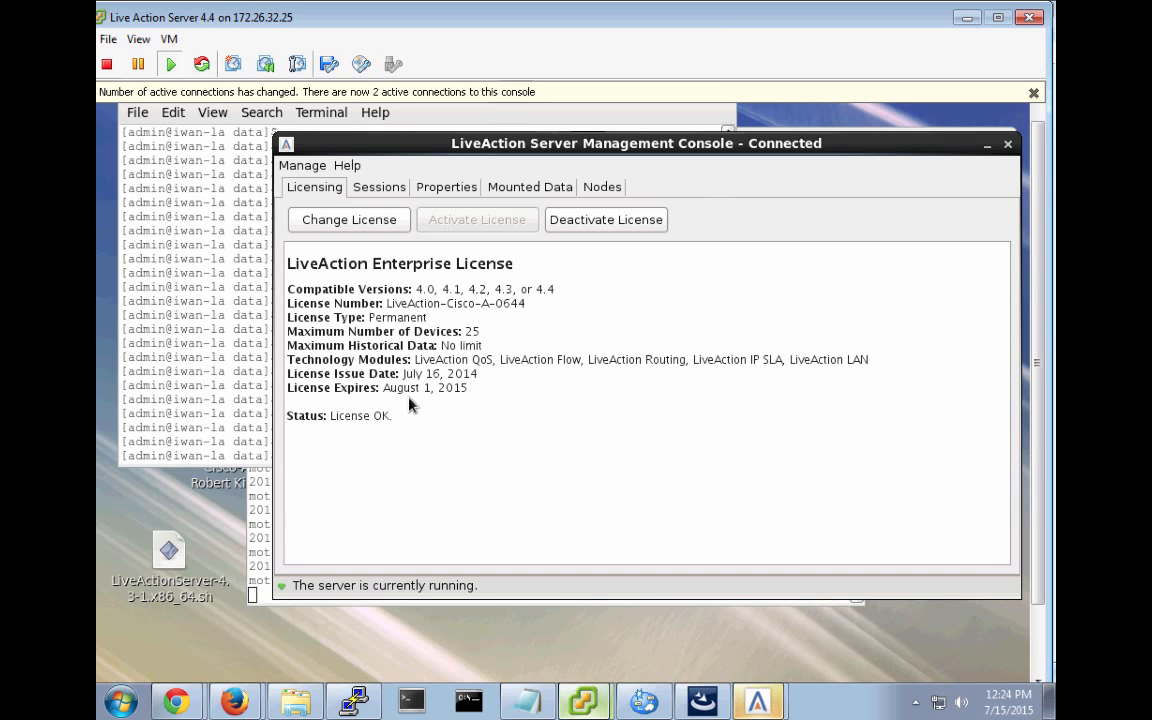
{"action": "left_click", "coordinate": [347, 166]}
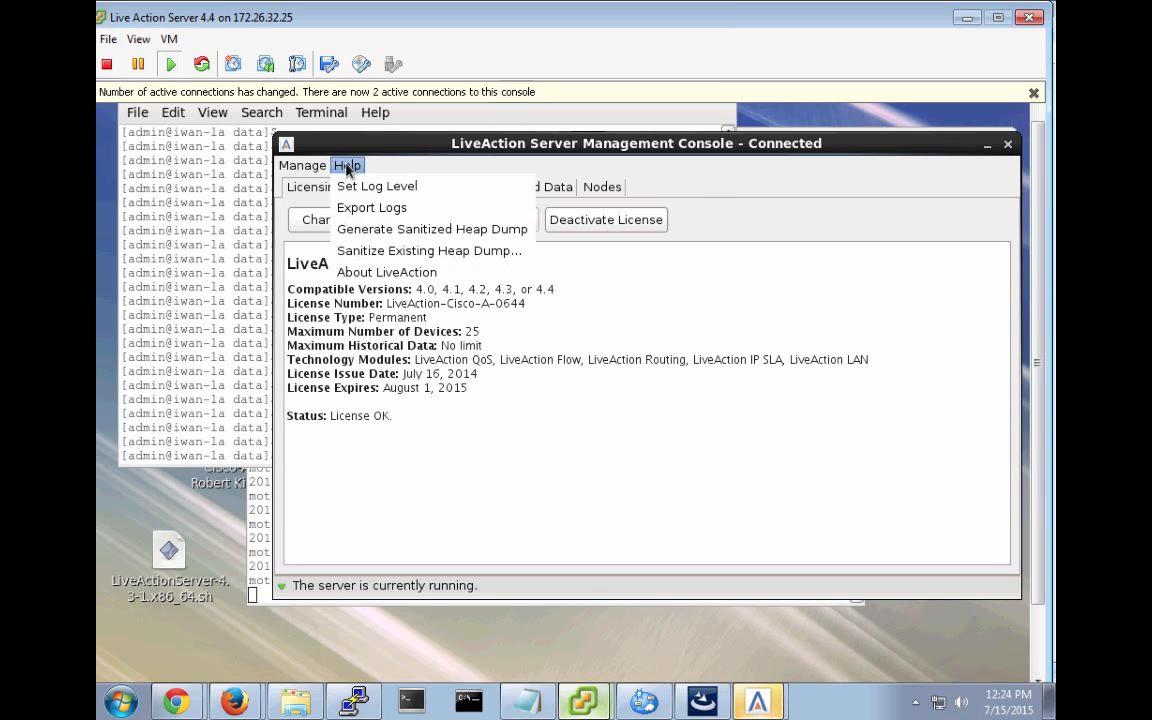
{"action": "left_click", "coordinate": [369, 209]}
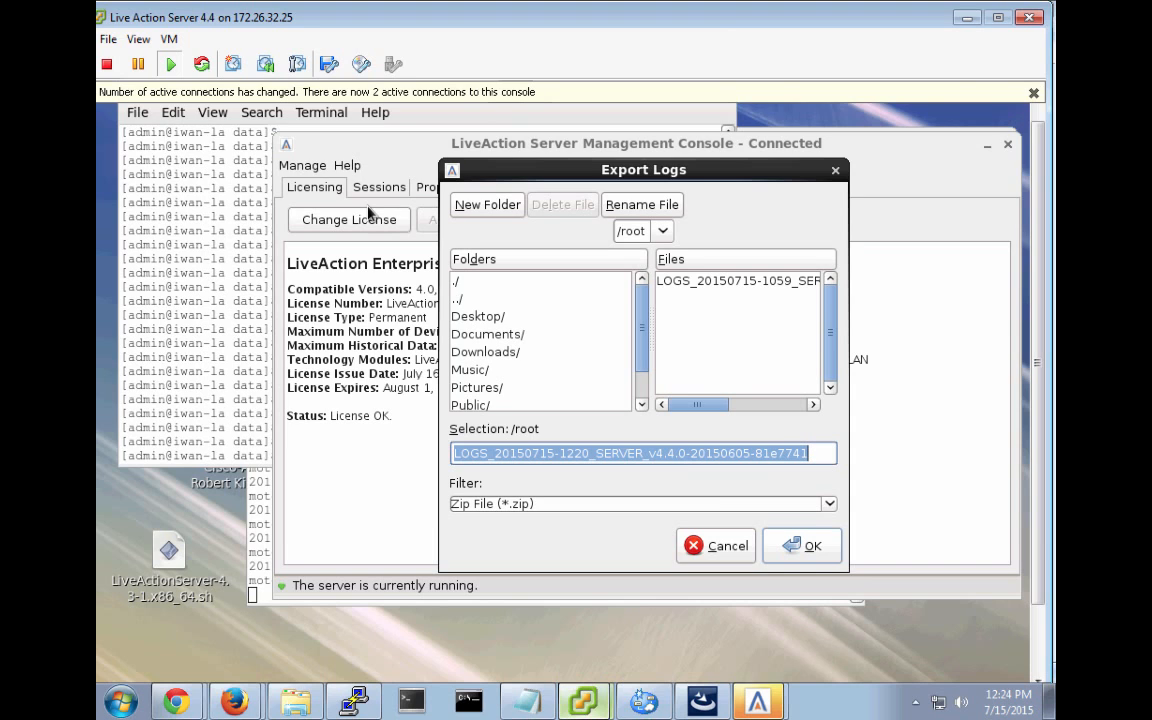
{"action": "left_click", "coordinate": [725, 548]}
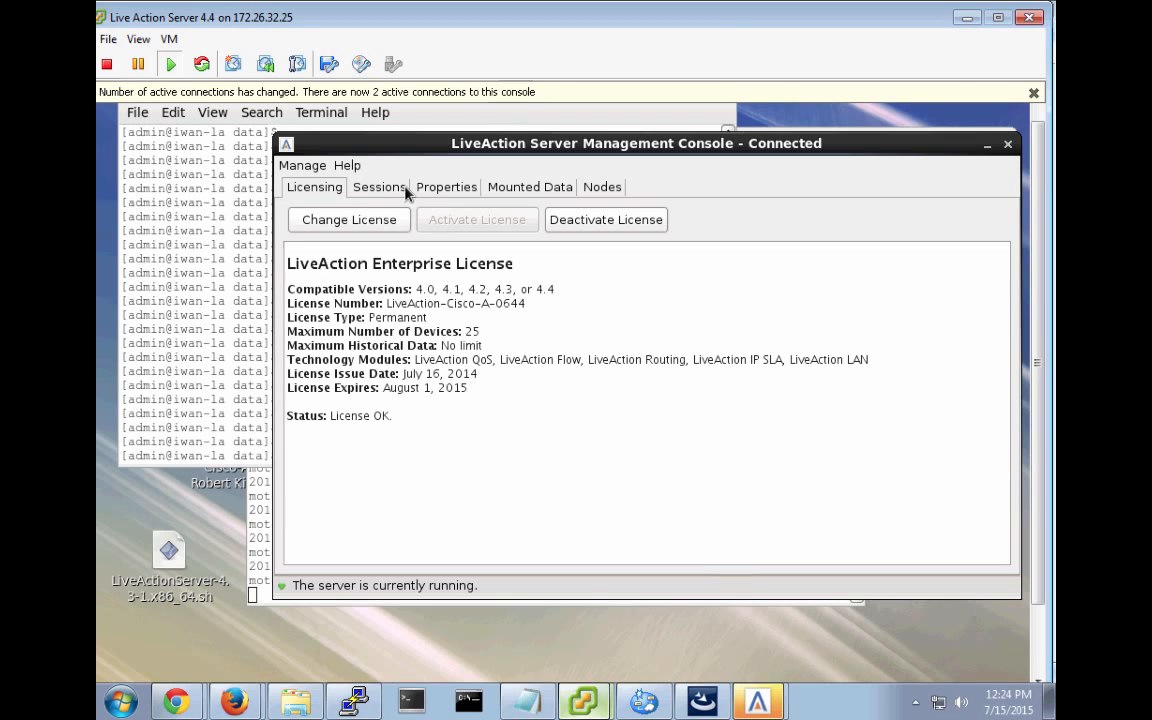
Confirm app.datadir is /var/LiveAction/data/4.4 under Properties, then bring the VM terminal forward.
{"action": "left_click", "coordinate": [455, 190]}
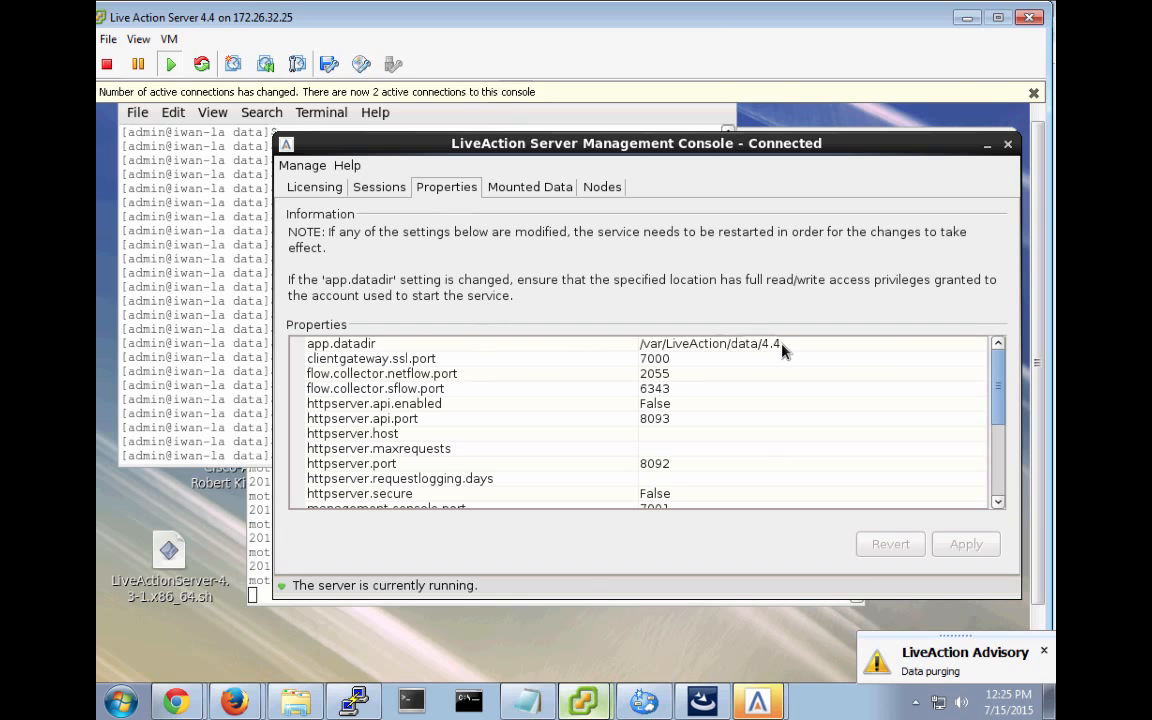
{"action": "left_click", "coordinate": [201, 350]}
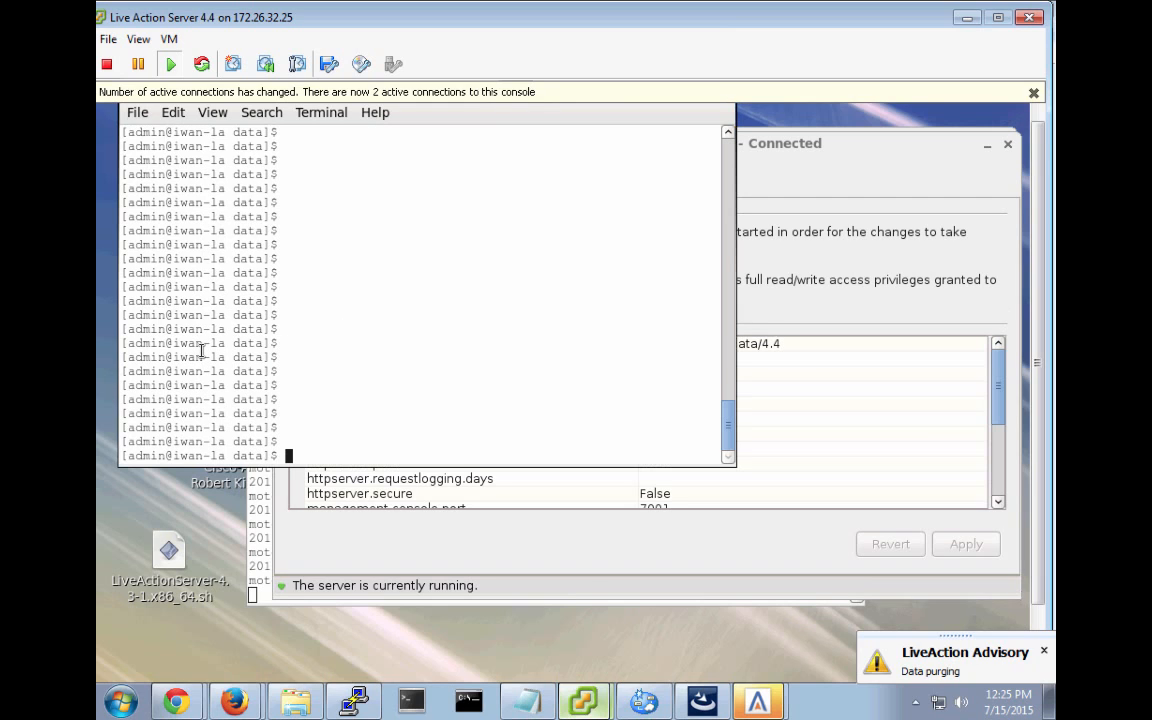
Check the current directory, list the data folder with ls -l, and switch to root.
{"action": "type", "text": "pwd"}
{"action": "key", "text": "Return"}
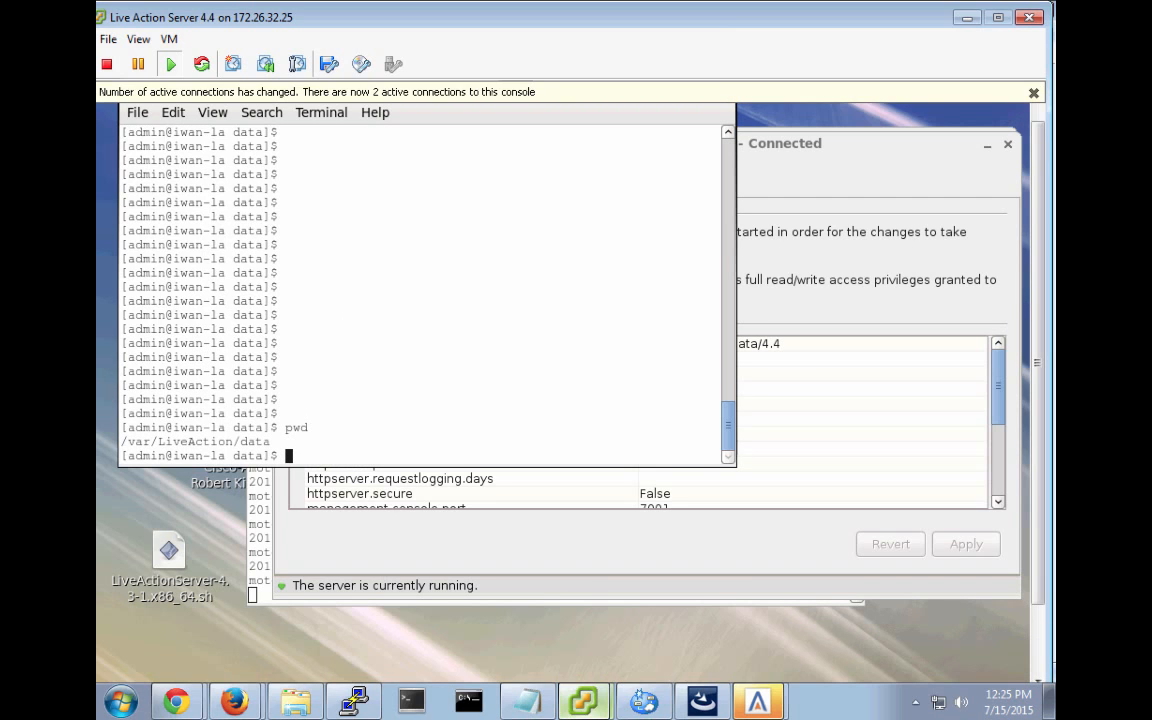
{"action": "type", "text": "ls -l"}
{"action": "key", "text": "Return"}
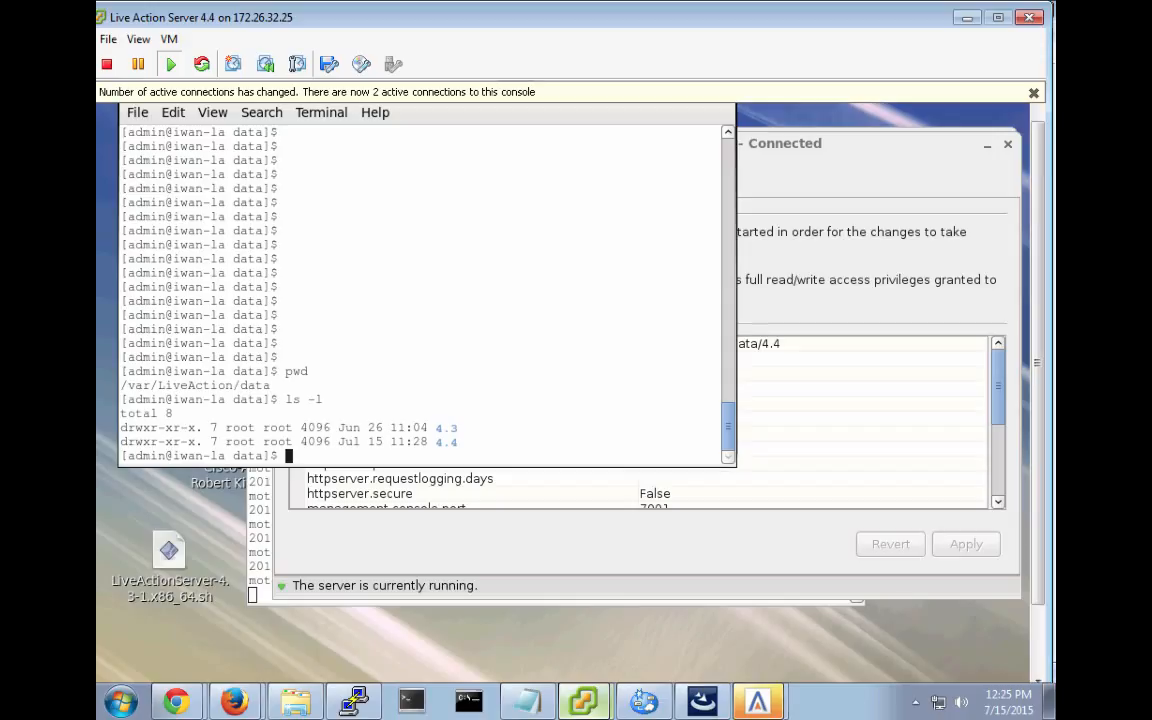
{"action": "type", "text": "su"}
{"action": "key", "text": "Return"}
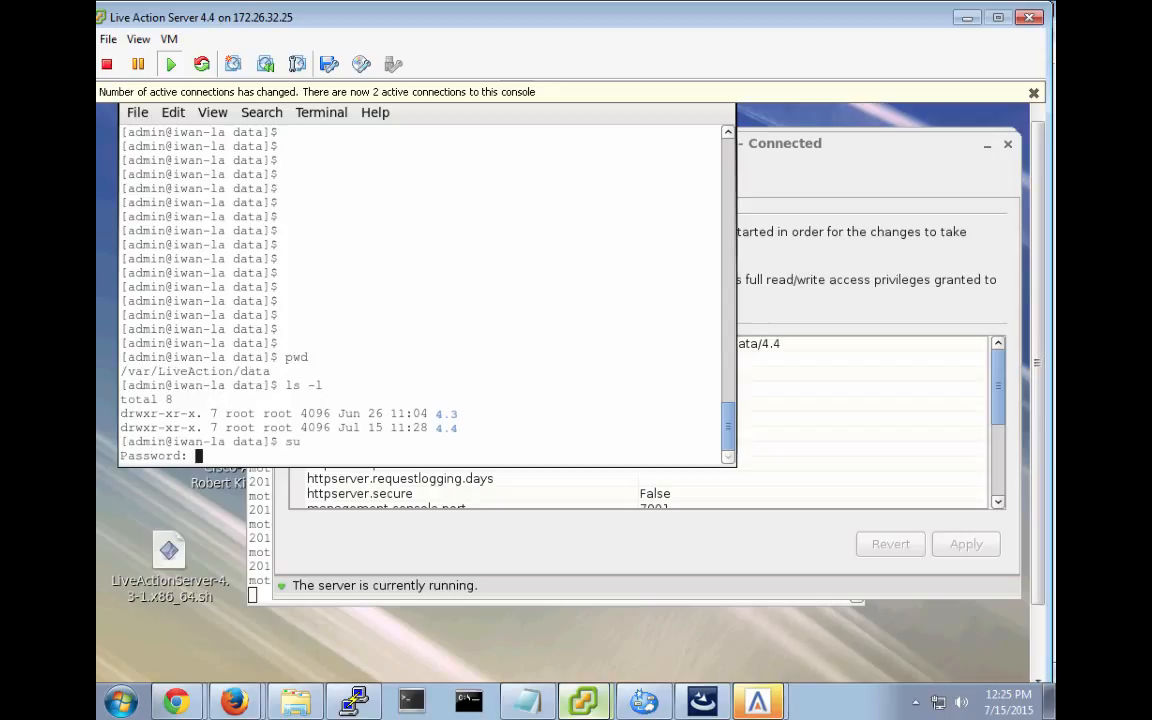
{"action": "key", "text": "Return"}
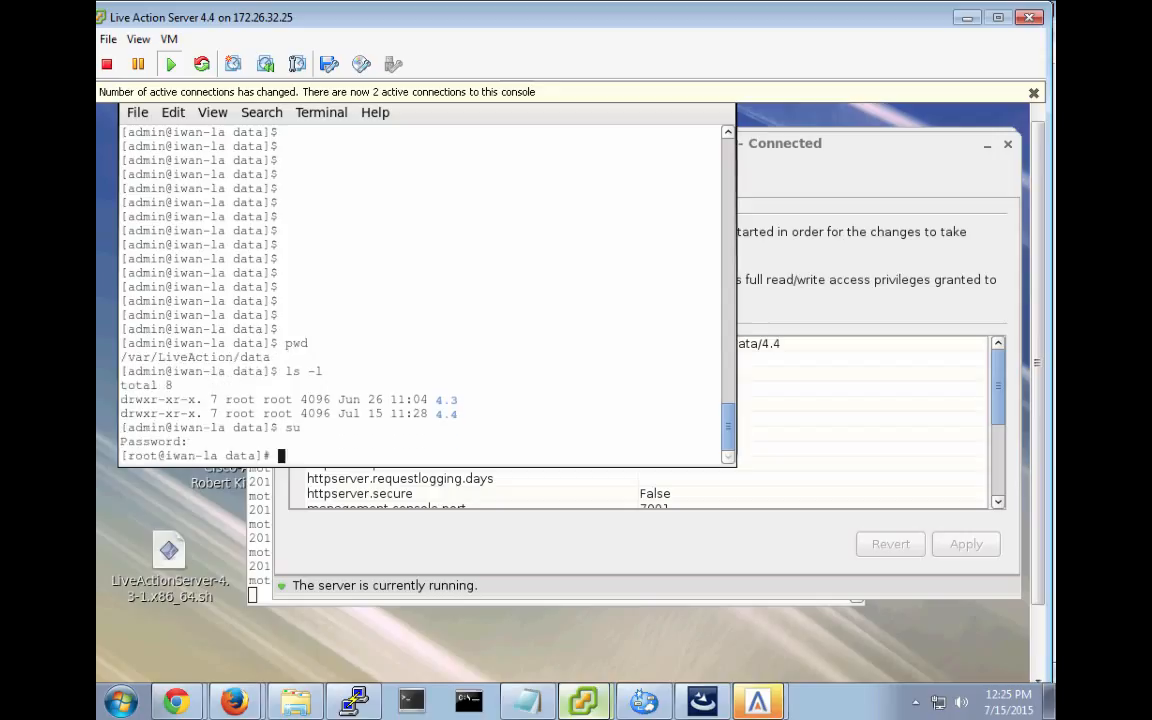
Recursively delete the 4.3 folder with rm -r 4.3, confirming every prompt with y.
{"action": "type", "text": "rm -r 4.3"}
{"action": "key", "text": "Return"}
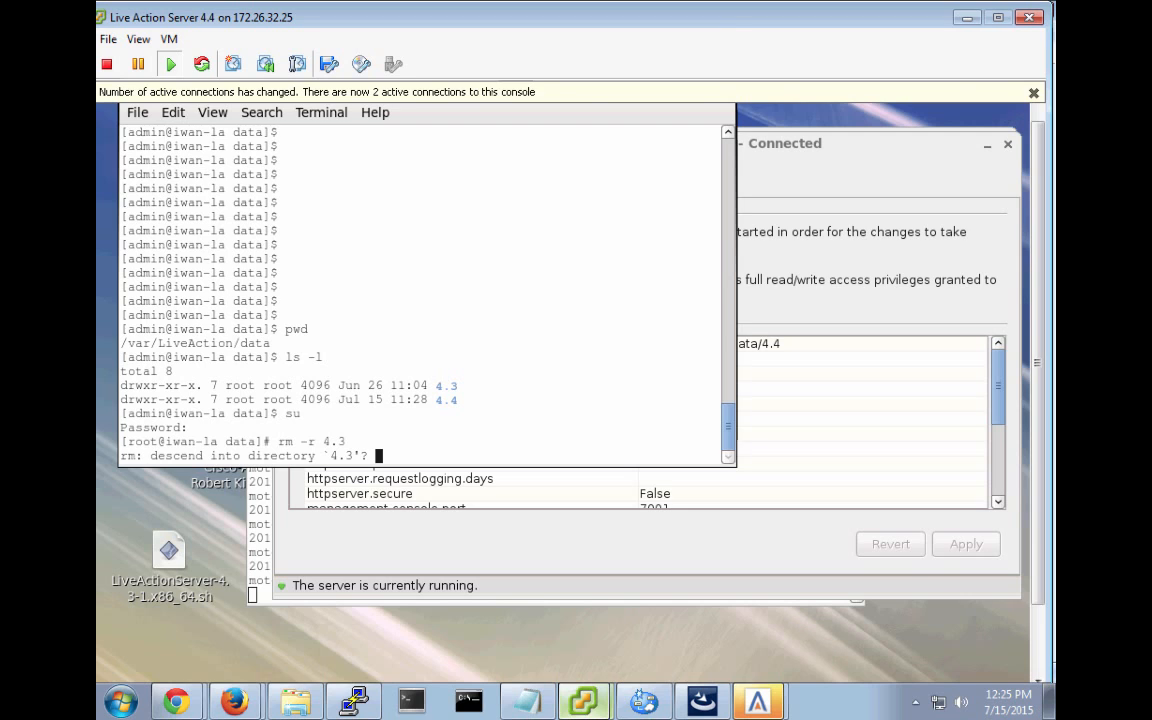
{"action": "type", "text": "y"}
{"action": "key", "text": "Return"}
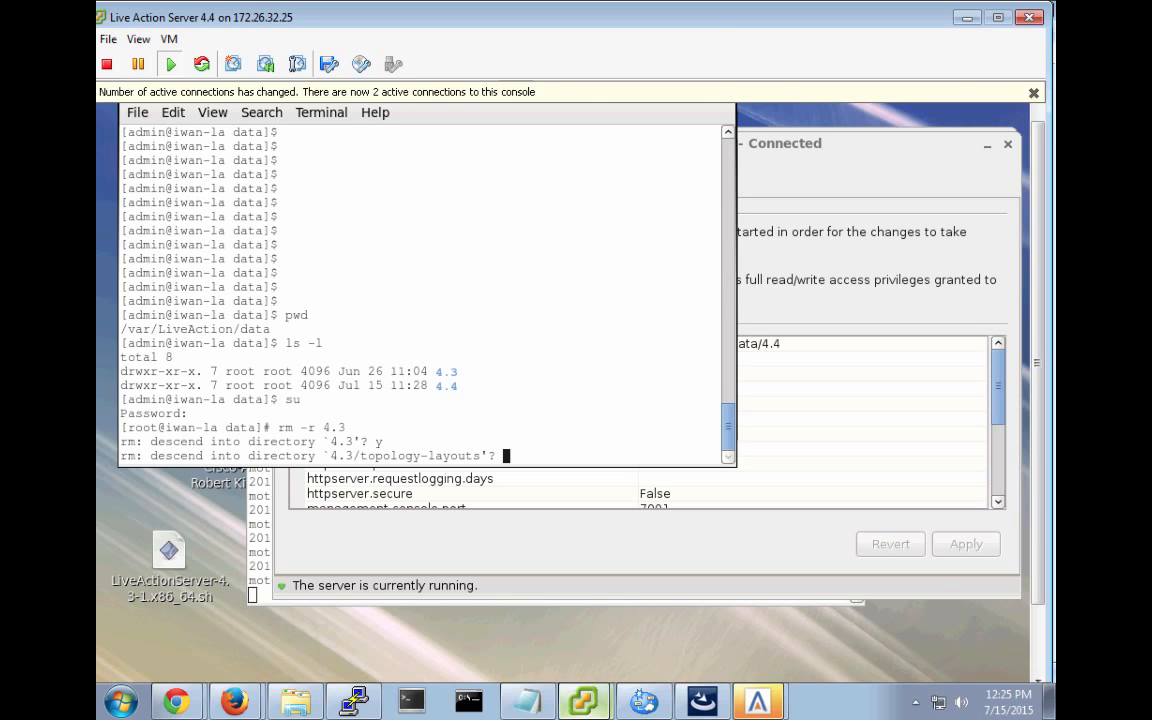
{"action": "type", "text": "y"}
{"action": "key", "text": "Return"}
{"action": "type", "text": "y"}
{"action": "key", "text": "Return"}
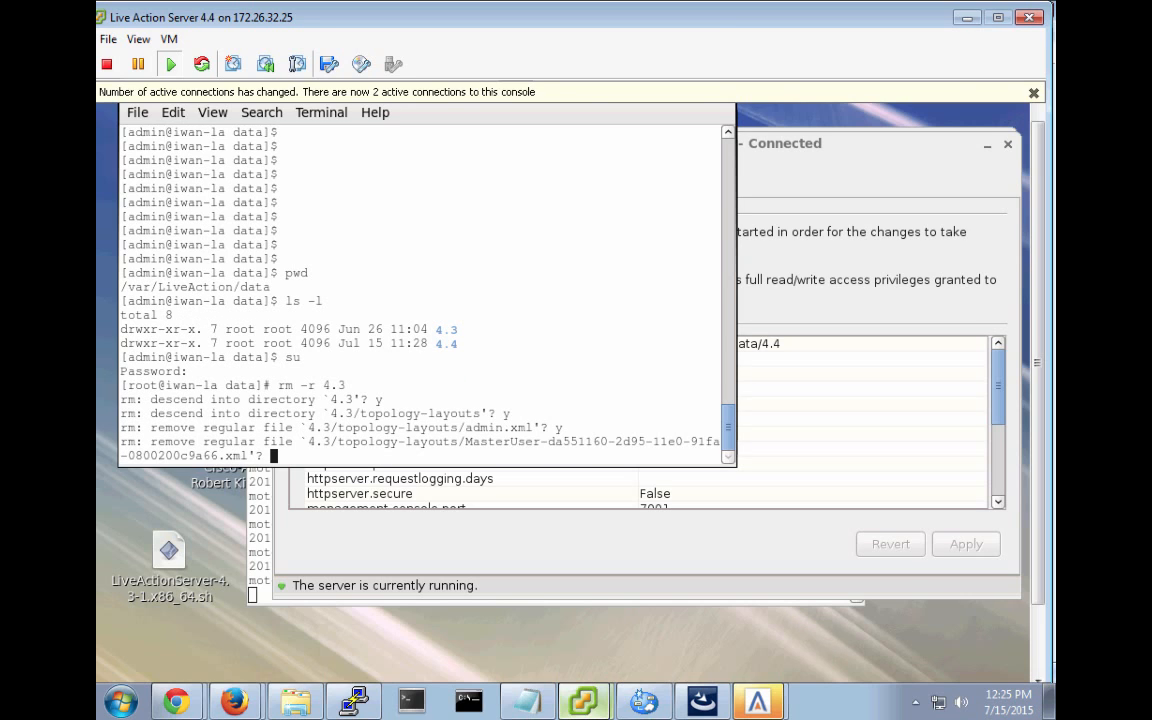
{"action": "type", "text": "y"}
{"action": "key", "text": "Return"}
{"action": "type", "text": "y"}
{"action": "key", "text": "Return"}
{"action": "type", "text": "y"}
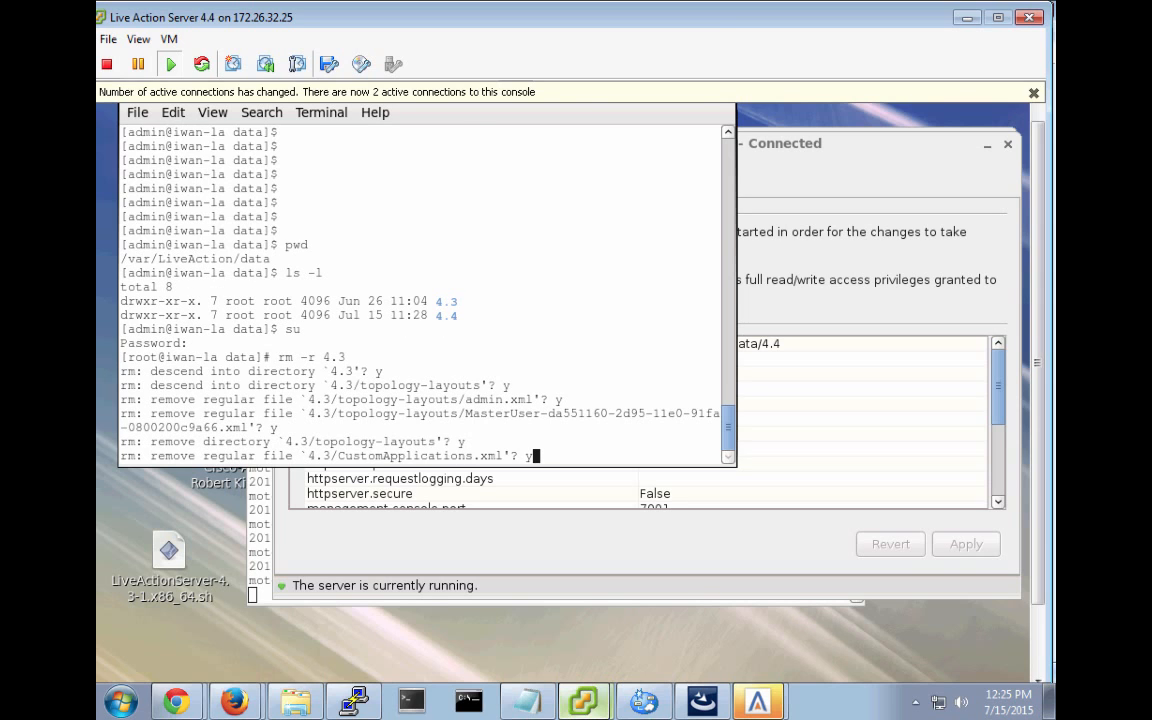
{"action": "key", "text": "Return"}
{"action": "type", "text": "y"}
{"action": "key", "text": "Return"}
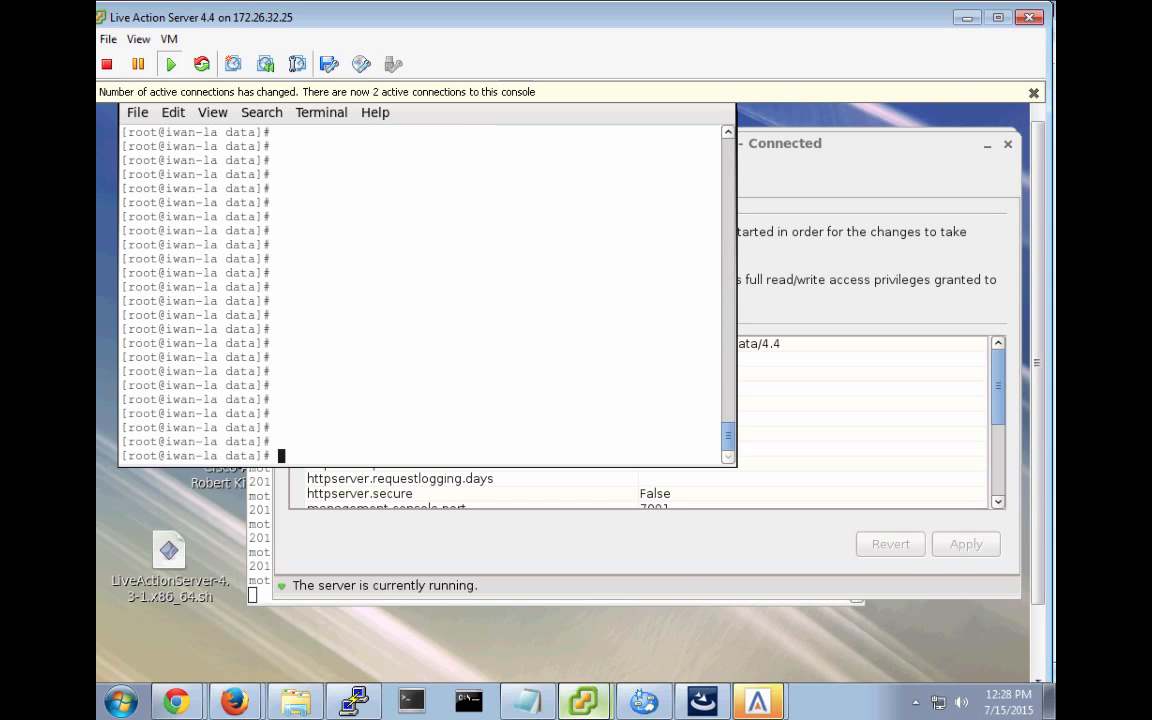
Verify with pwd and ls that only 4.4 remains, then redisplay the management console.
{"action": "type", "text": "pwd"}
{"action": "key", "text": "Return"}
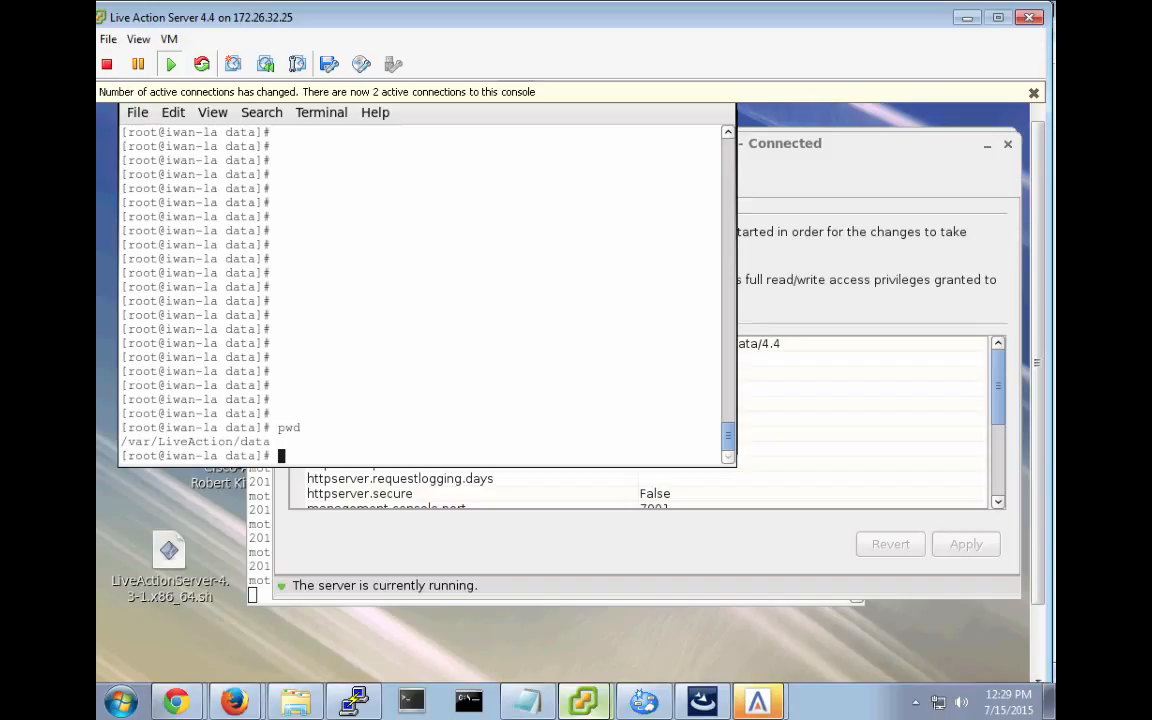
{"action": "type", "text": "ls"}
{"action": "key", "text": "Return"}
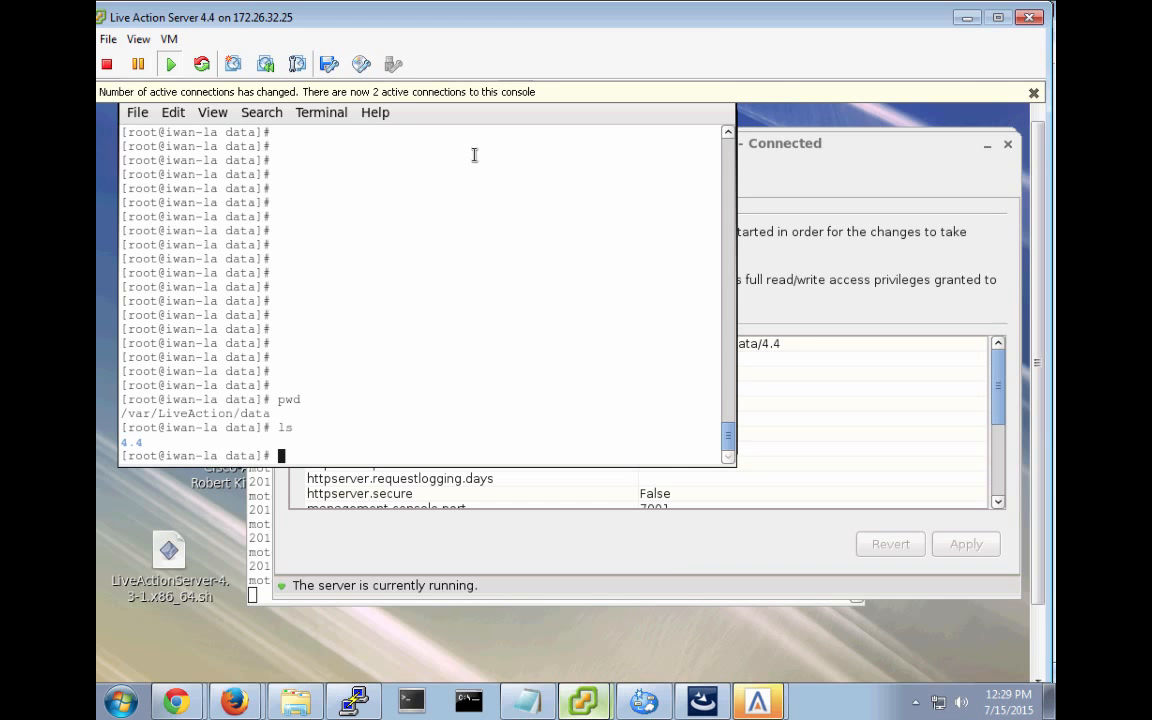
{"action": "left_click", "coordinate": [679, 553]}
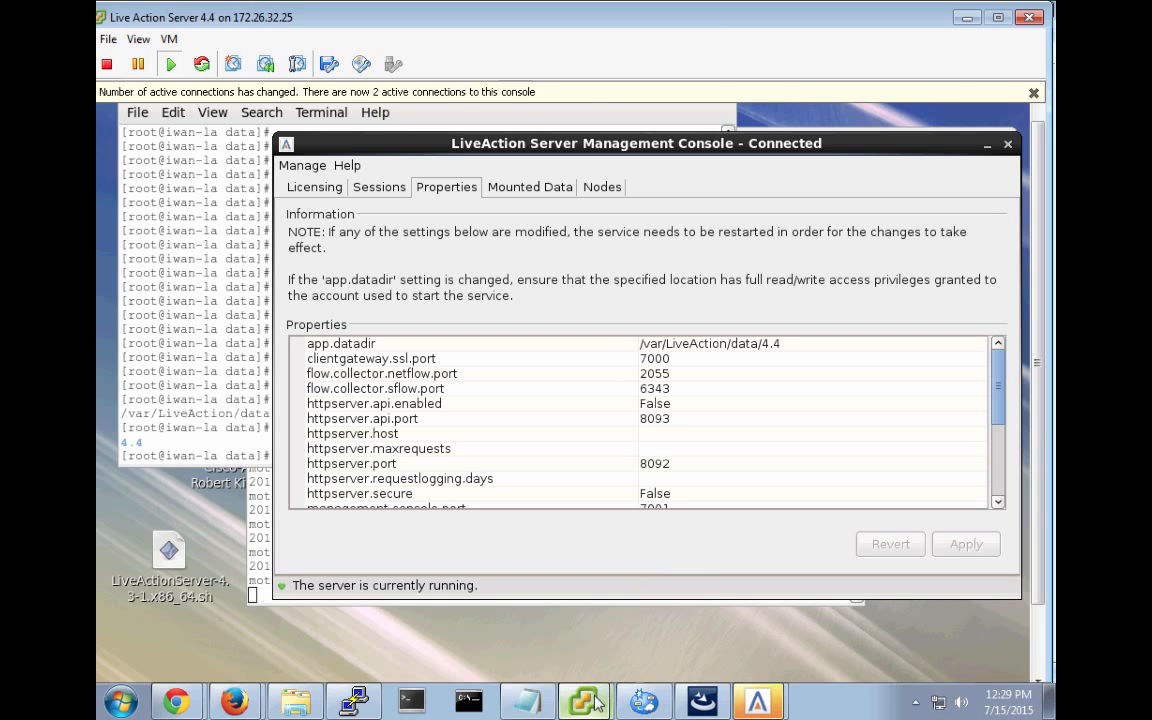
Return to the Live Action Server 4.4 console and view its Enterprise license status, License OK.
{"action": "mouse_move", "coordinate": [583, 700]}
{"action": "left_click", "coordinate": [586, 627]}
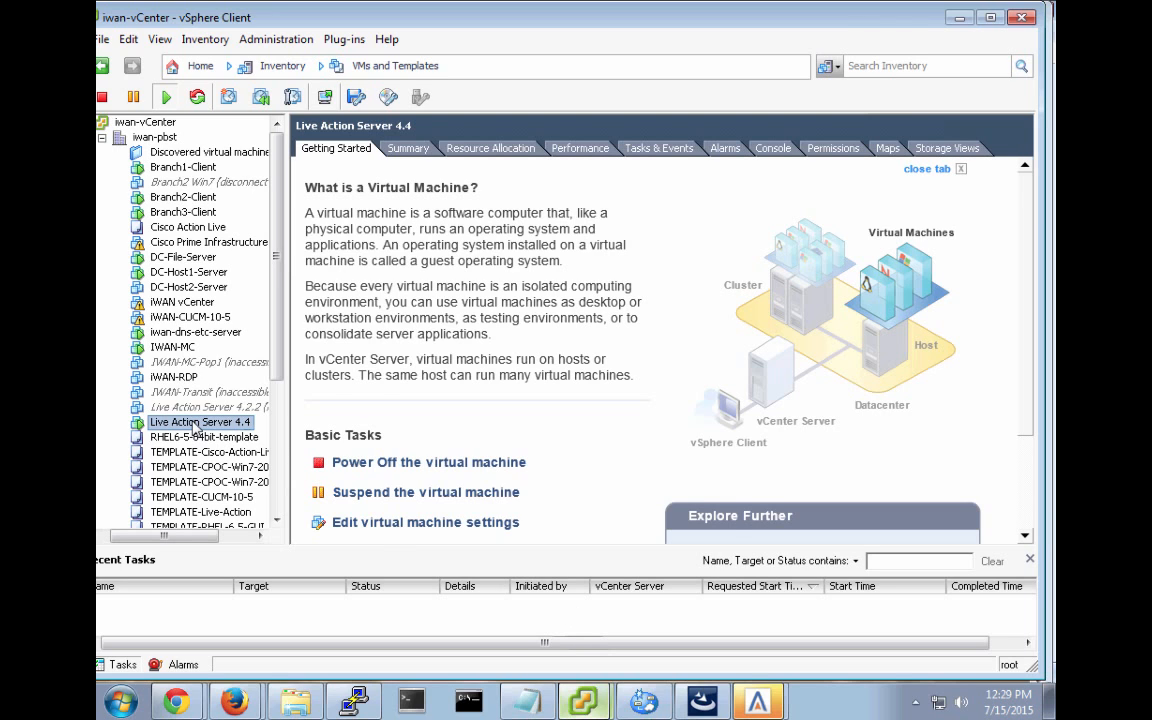
{"action": "left_click", "coordinate": [586, 704]}
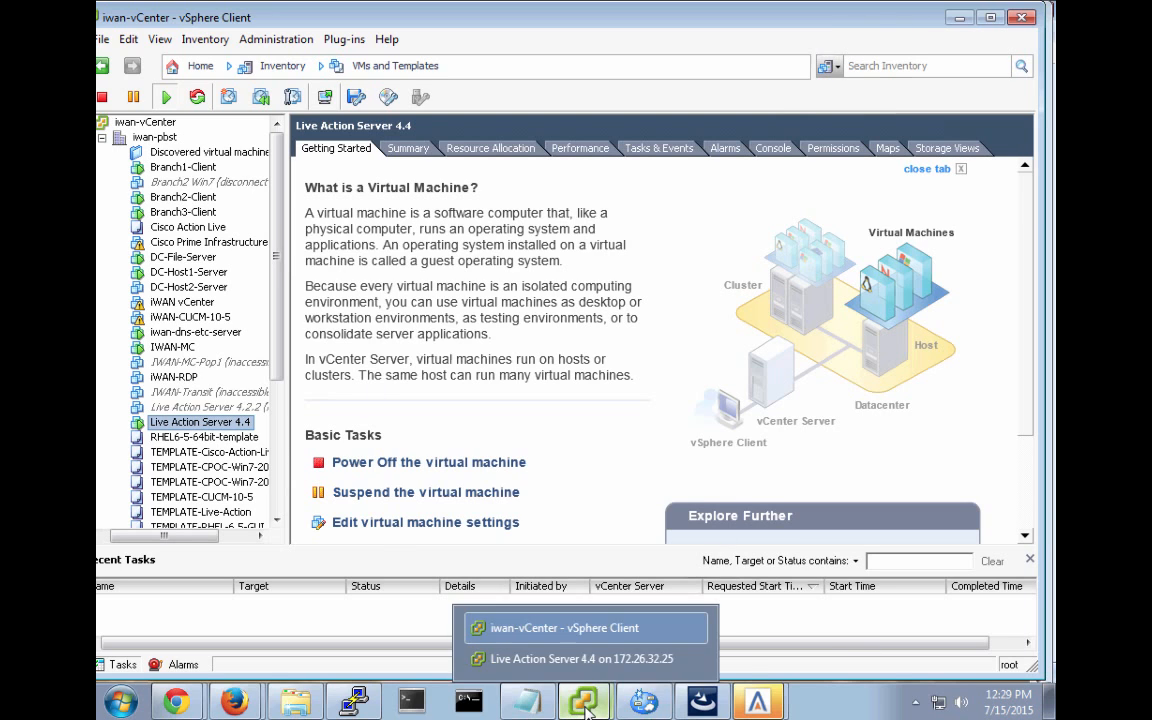
{"action": "left_click", "coordinate": [595, 658]}
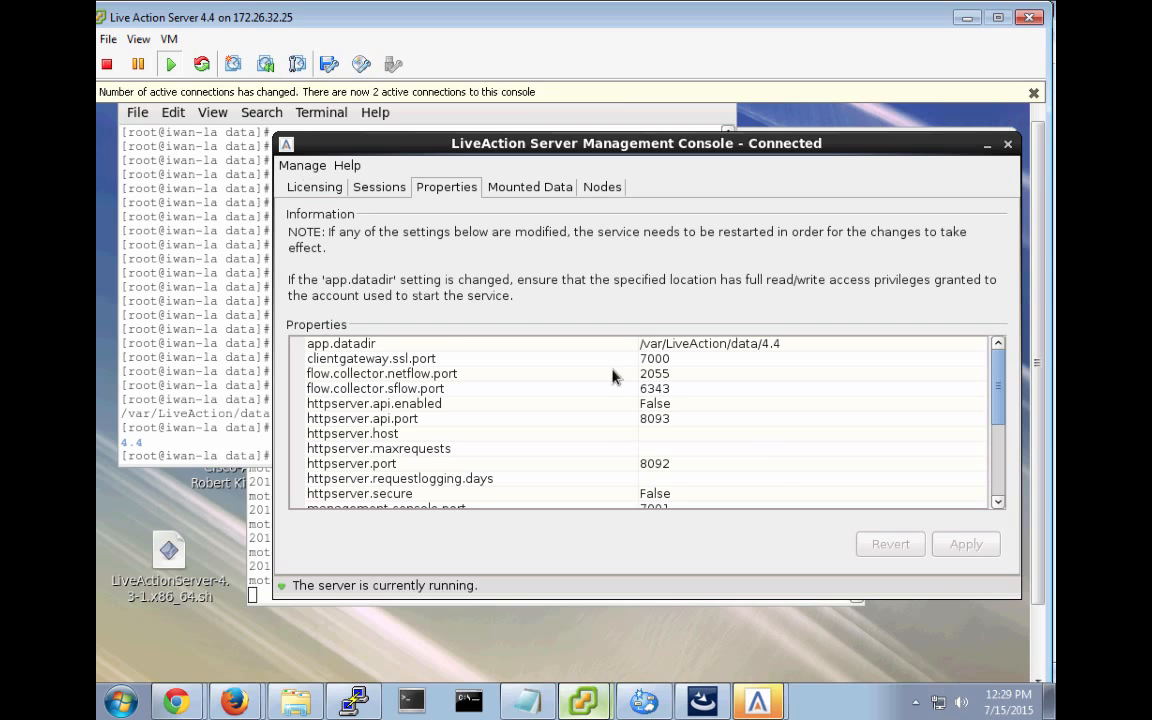
{"action": "left_click", "coordinate": [308, 190]}
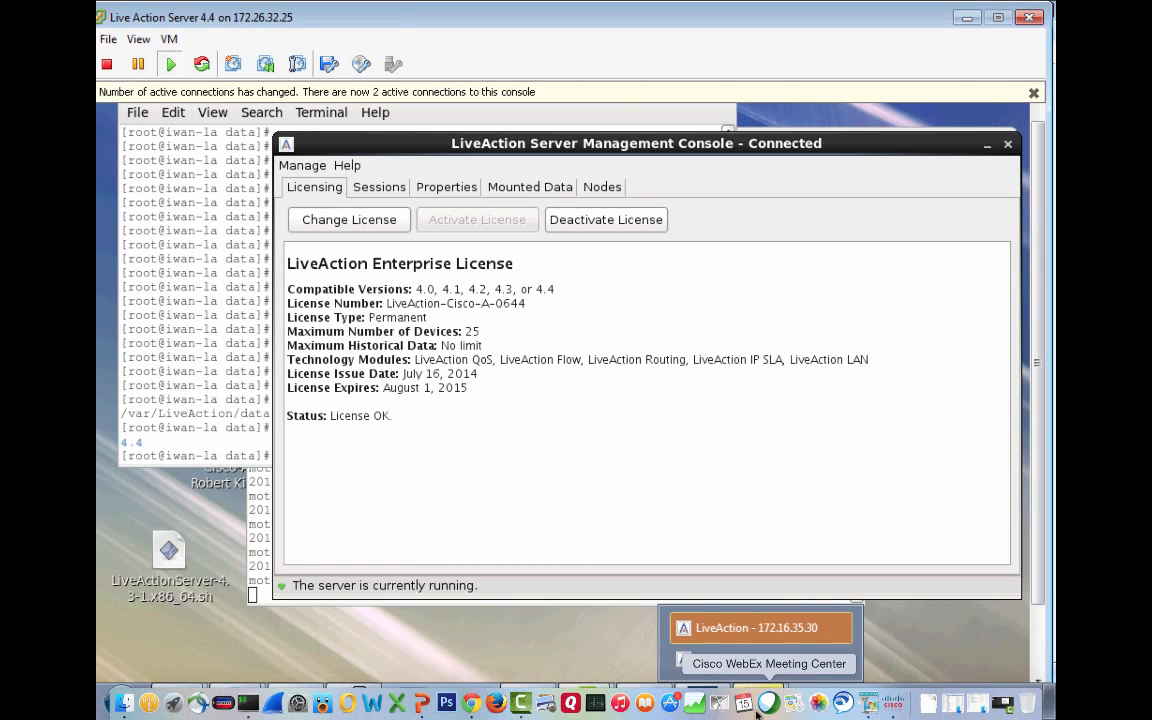
Bring up the LiveAction client, read the low-disk data purging advisories, and dismiss them.
{"action": "mouse_move", "coordinate": [757, 697]}
{"action": "left_click", "coordinate": [743, 630]}
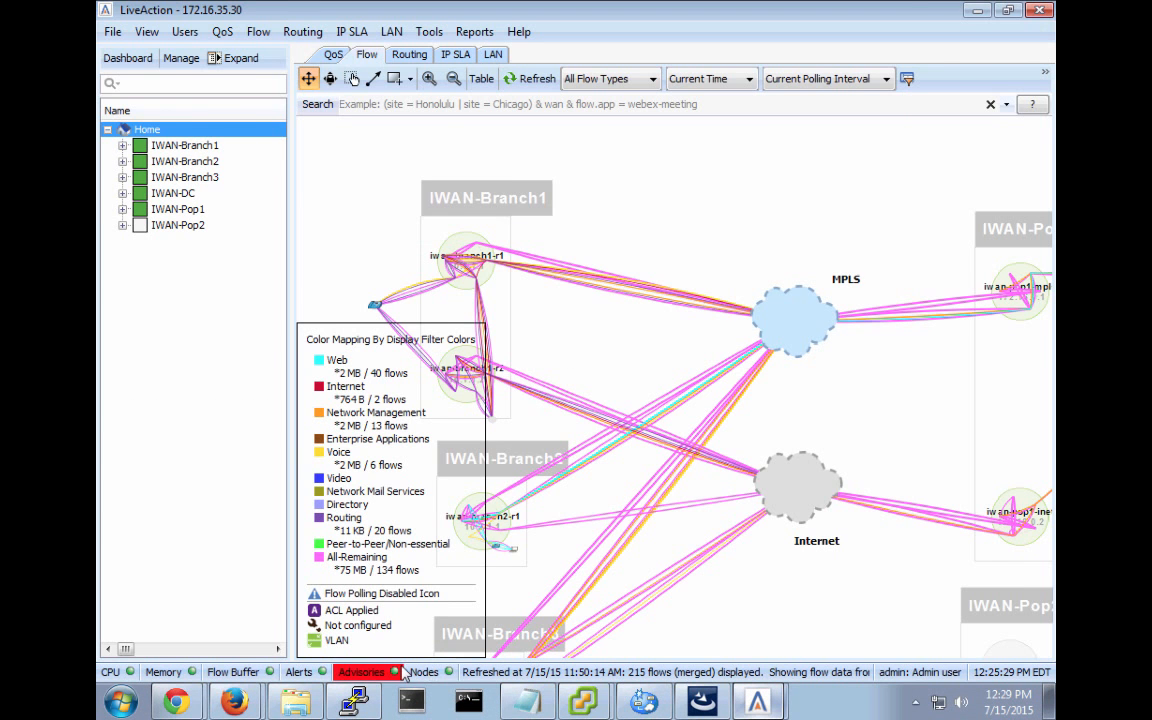
{"action": "left_click", "coordinate": [361, 672]}
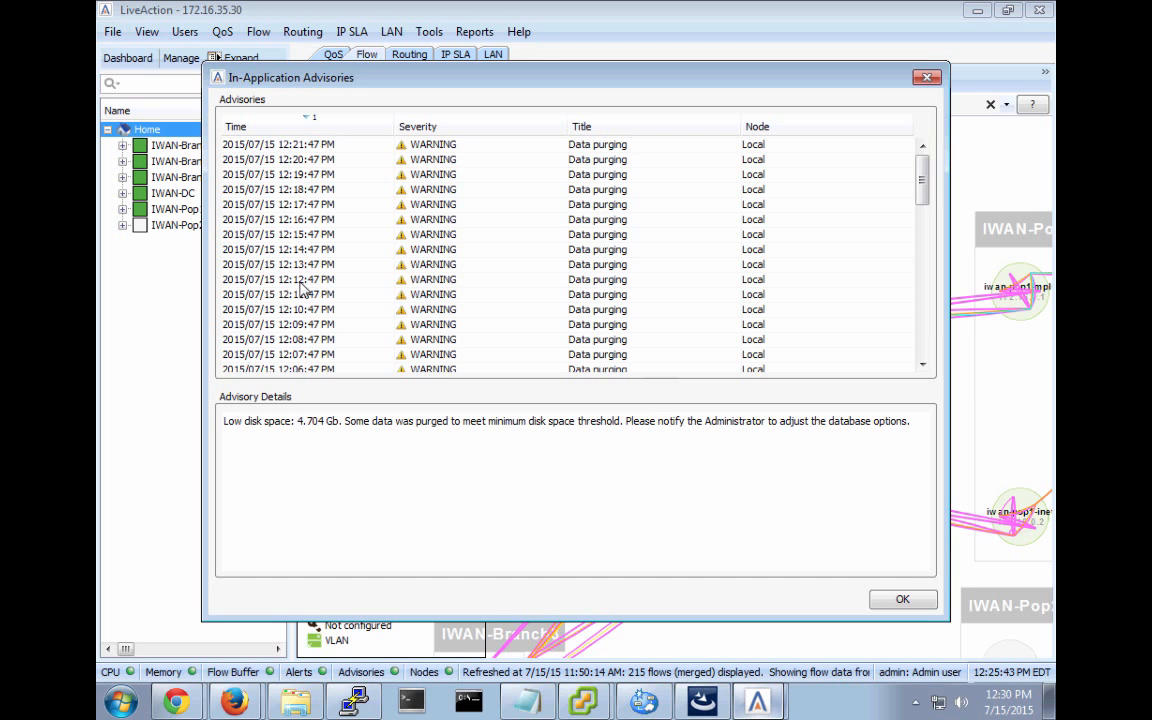
{"action": "left_click", "coordinate": [904, 599]}
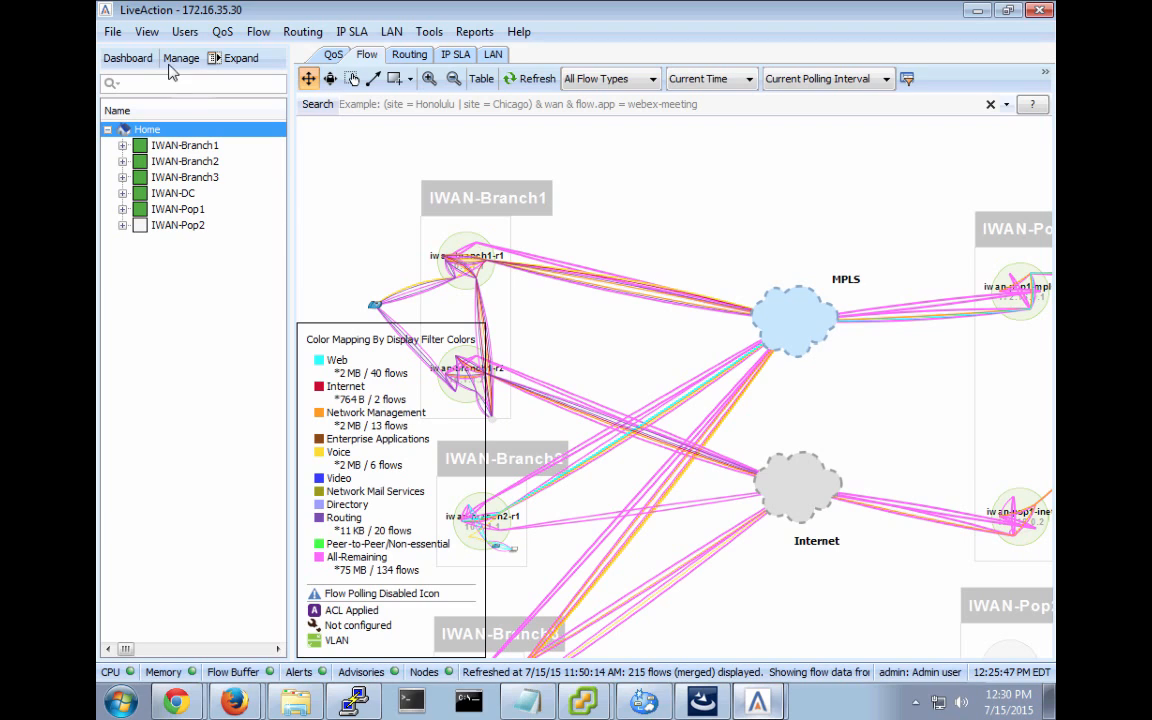
{"action": "left_click", "coordinate": [127, 62]}
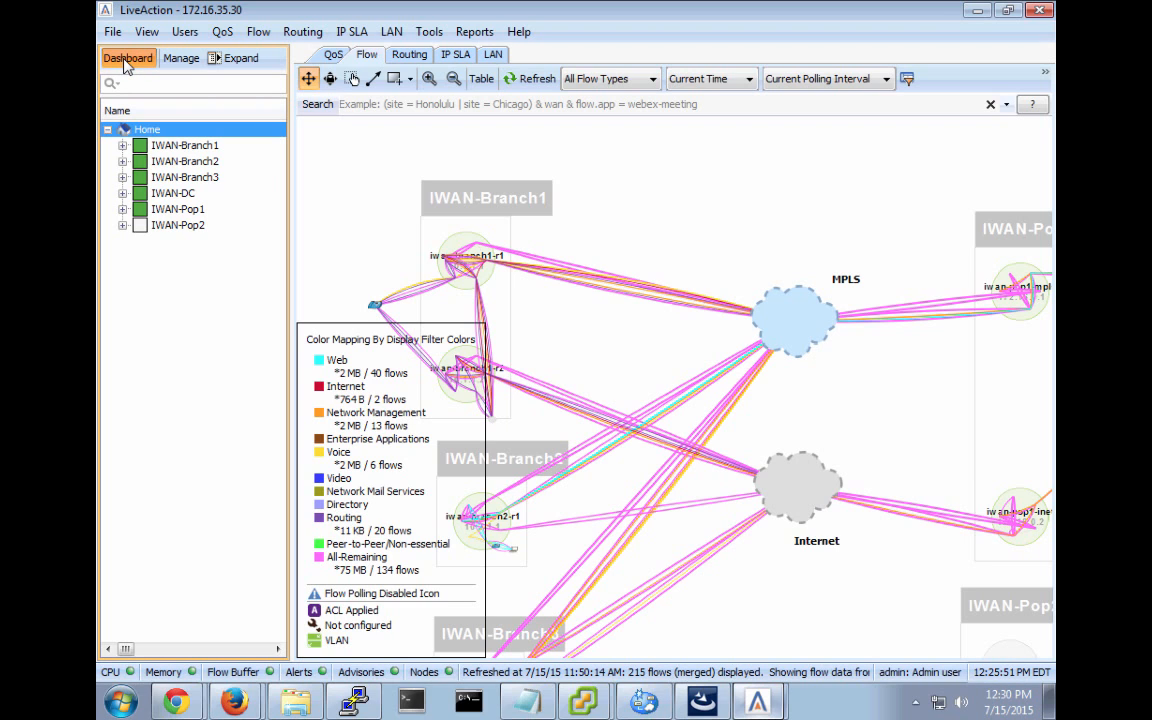
Open the Application dashboard and view the third application group's options without choosing one.
{"action": "left_click", "coordinate": [128, 60]}
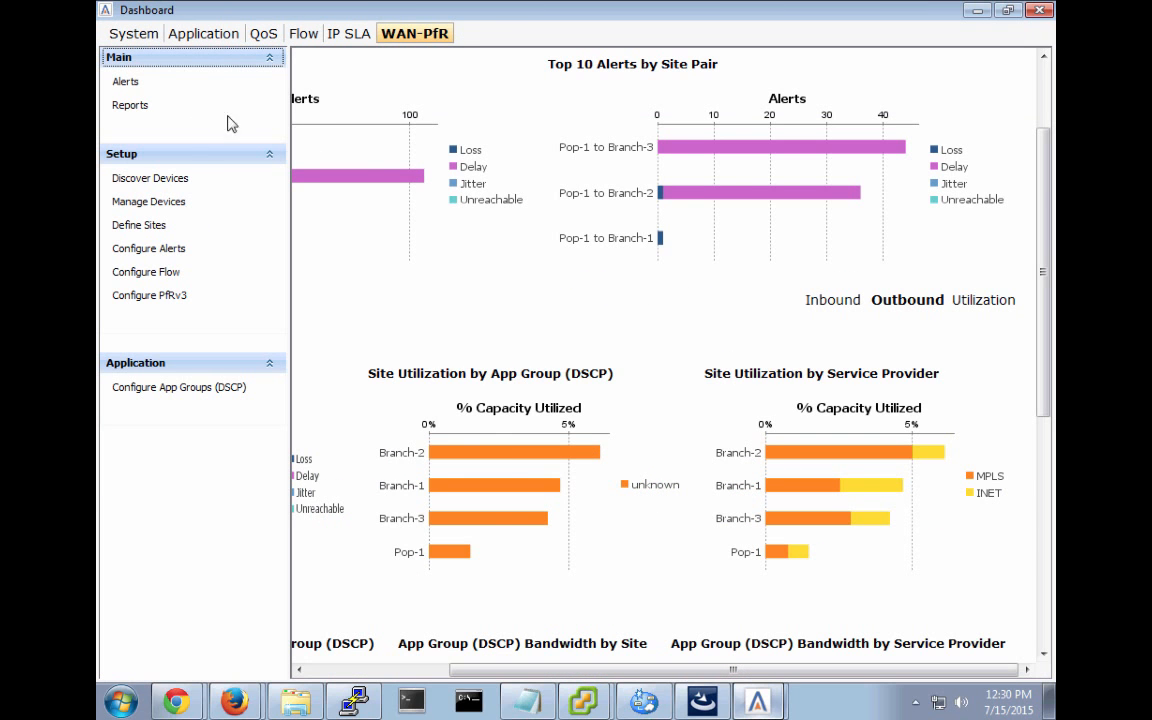
{"action": "left_click", "coordinate": [196, 36]}
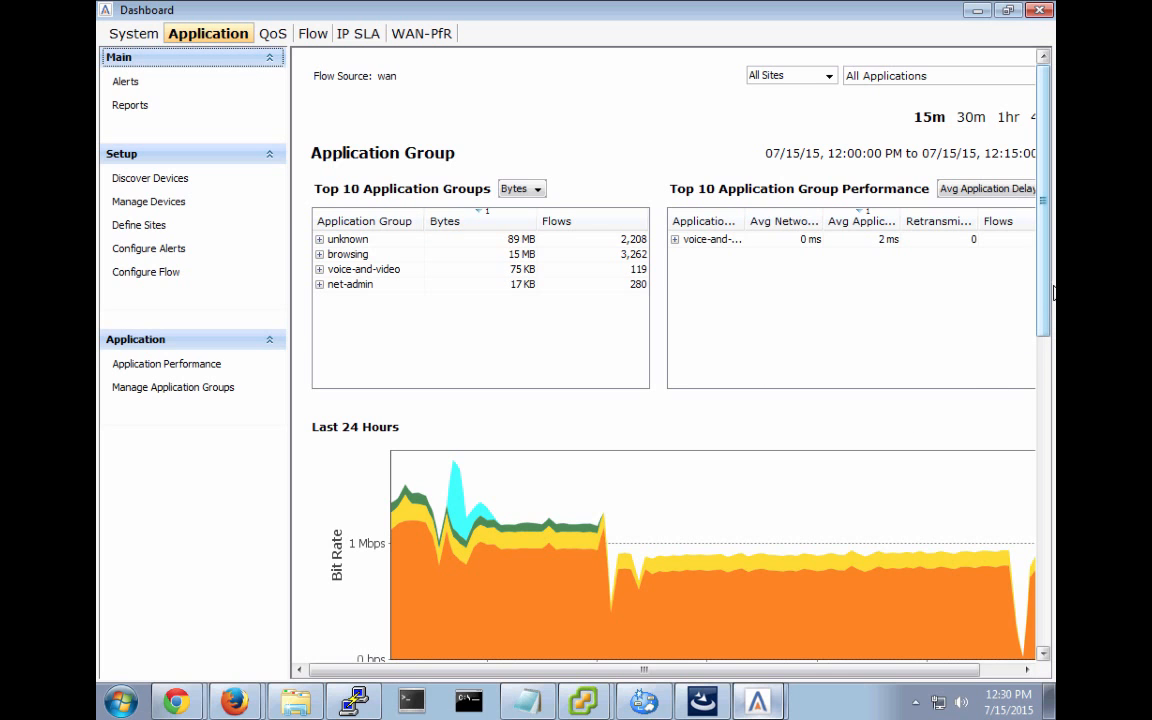
{"action": "left_click_drag", "start_coordinate": [1044, 314], "coordinate": [1043, 512]}
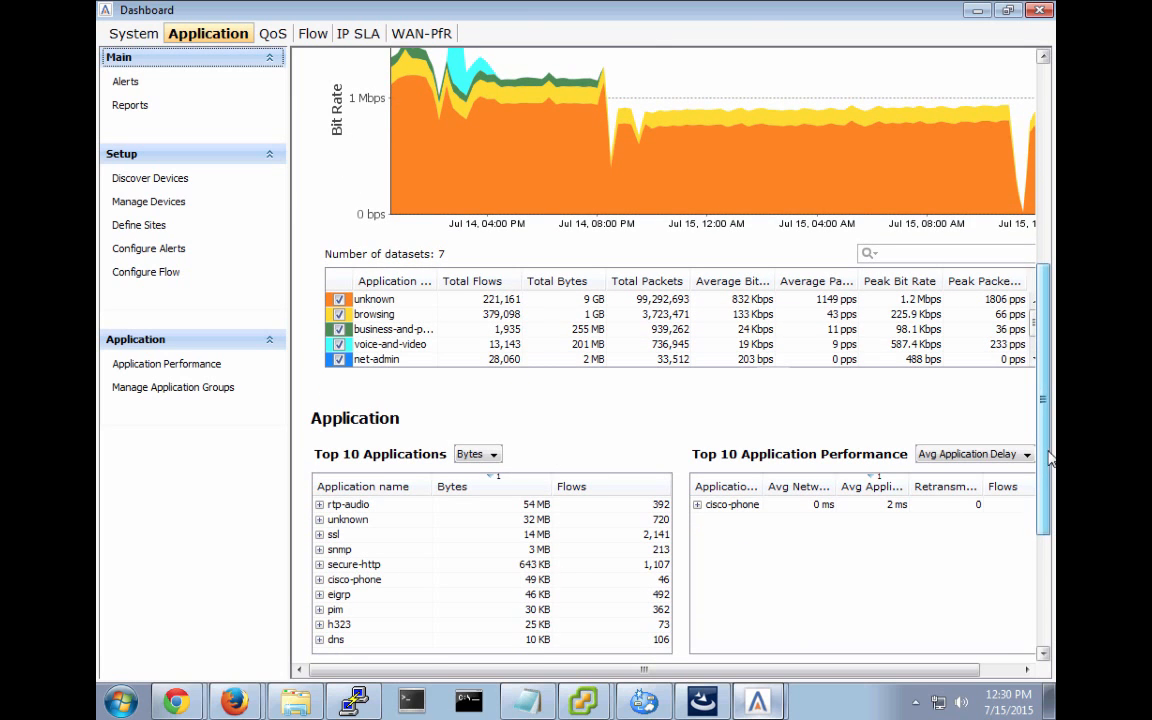
{"action": "left_click_drag", "start_coordinate": [1047, 455], "coordinate": [1047, 406]}
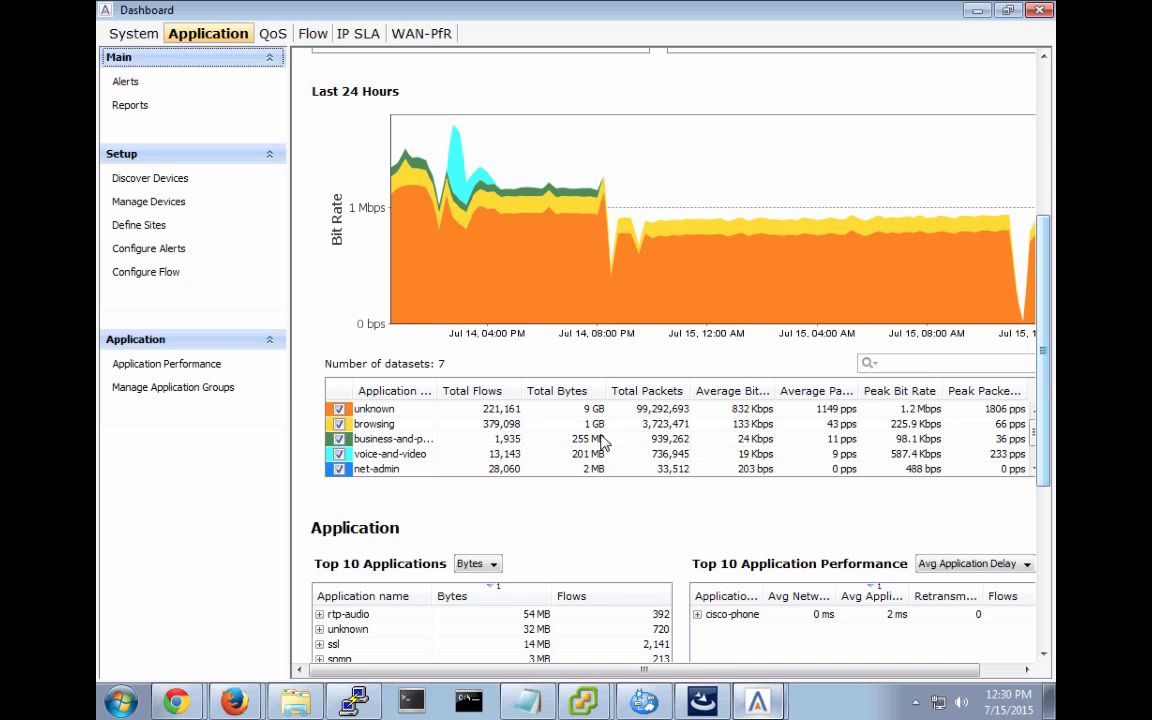
{"action": "left_click", "coordinate": [468, 444]}
{"action": "right_click", "coordinate": [470, 452]}
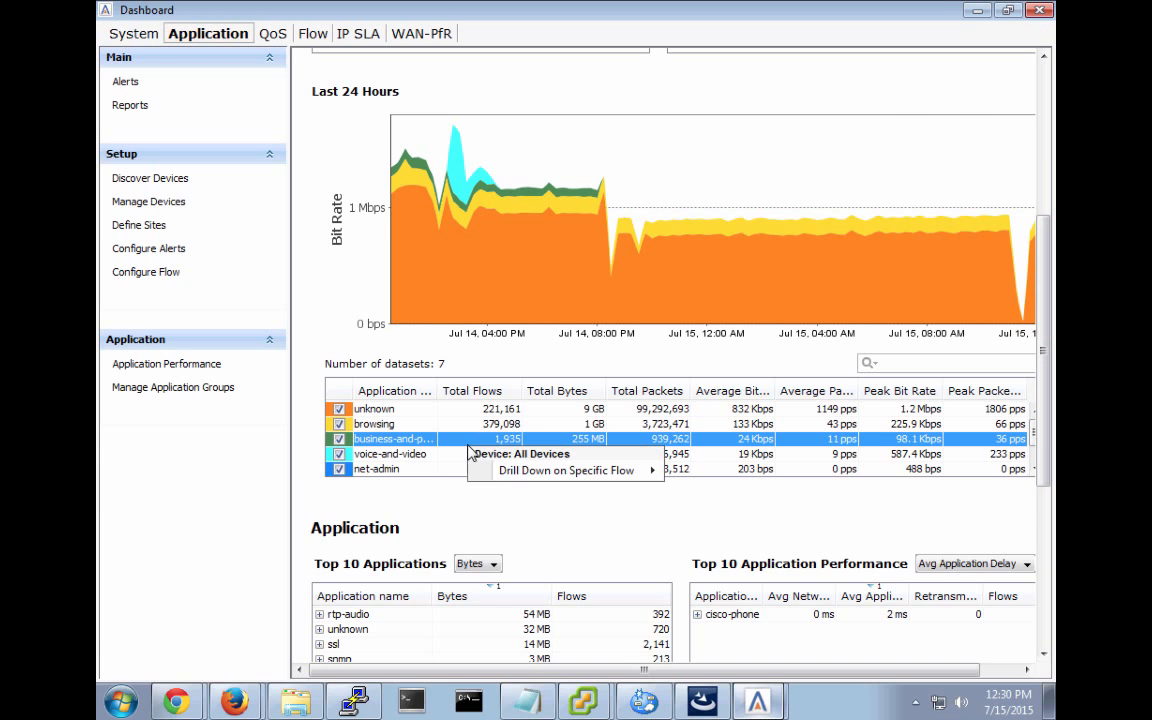
{"action": "mouse_move", "coordinate": [528, 479]}
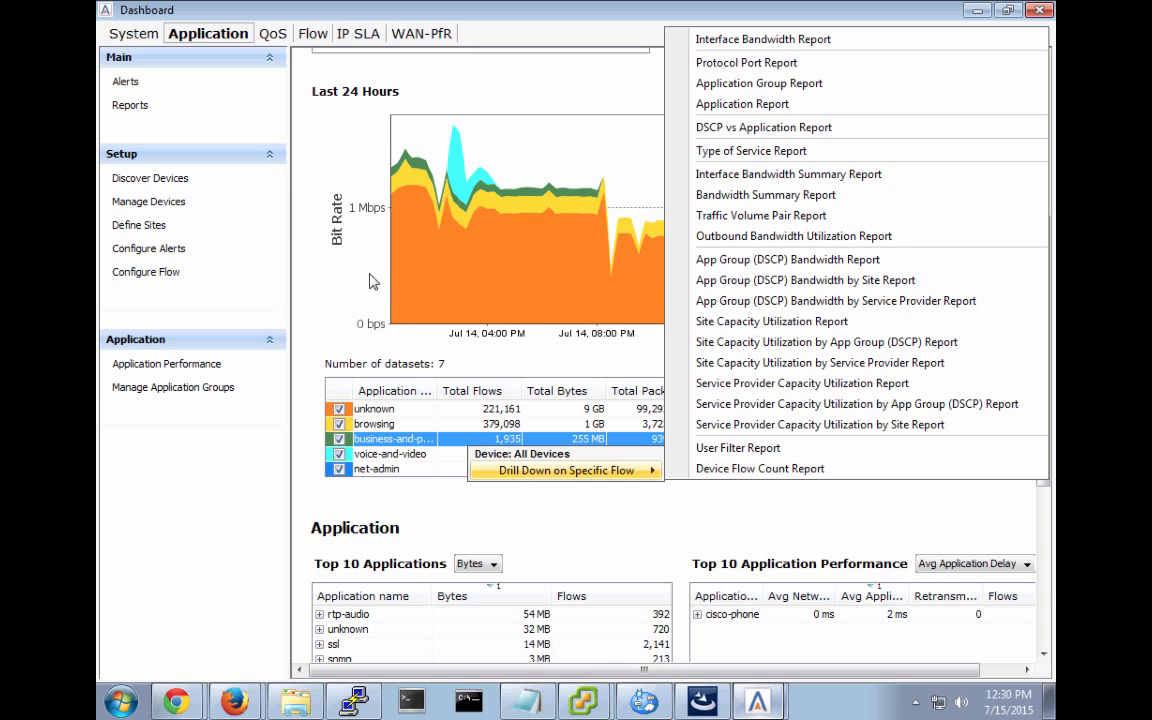
{"action": "left_click", "coordinate": [330, 278]}
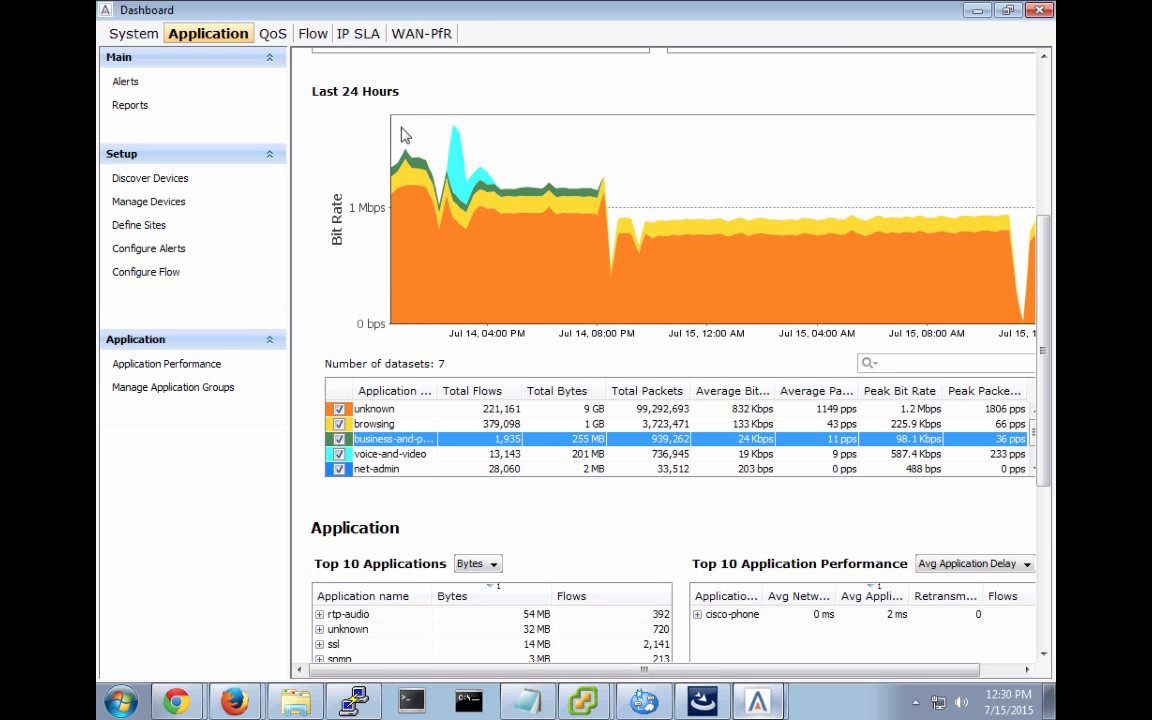
Switch to the WAN-PfR dashboard and scroll back so the All Alerts chart shows fully.
{"action": "left_click", "coordinate": [428, 34]}
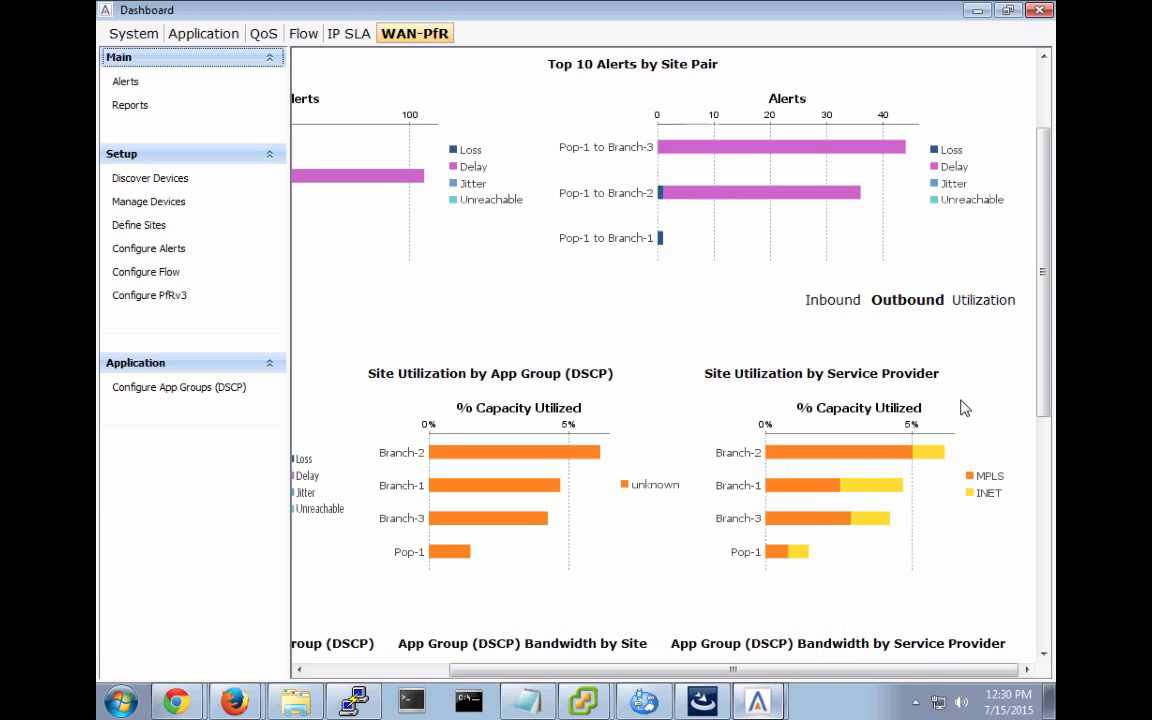
{"action": "scroll", "coordinate": [940, 93], "scroll_direction": "up", "scroll_amount": 3}
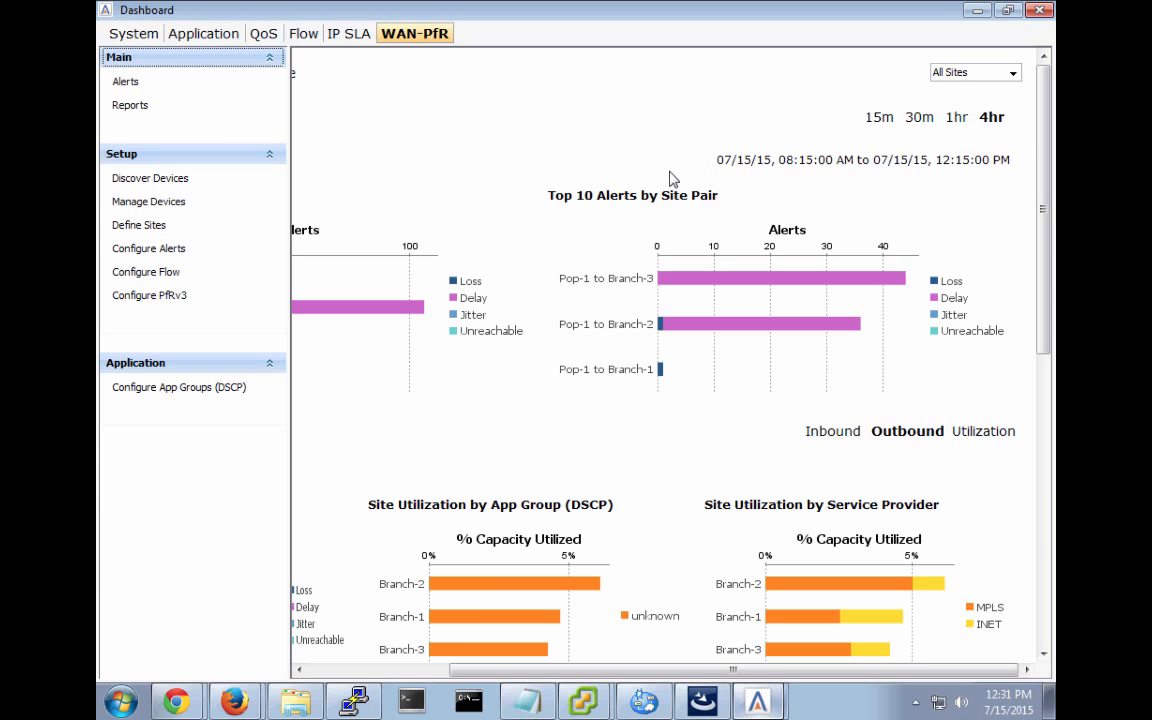
{"action": "left_click", "coordinate": [376, 676]}
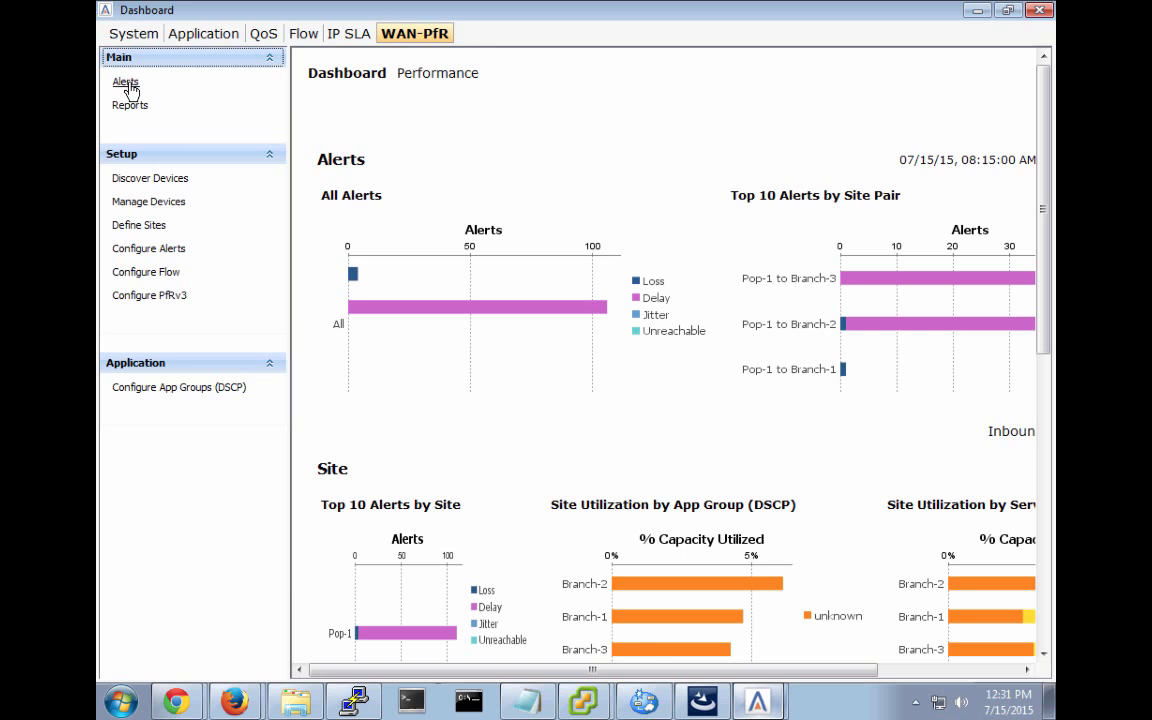
Read the client's low-disk data-purging advisories, then bring up the LiveAction Server VM console.
{"action": "mouse_move", "coordinate": [758, 703]}
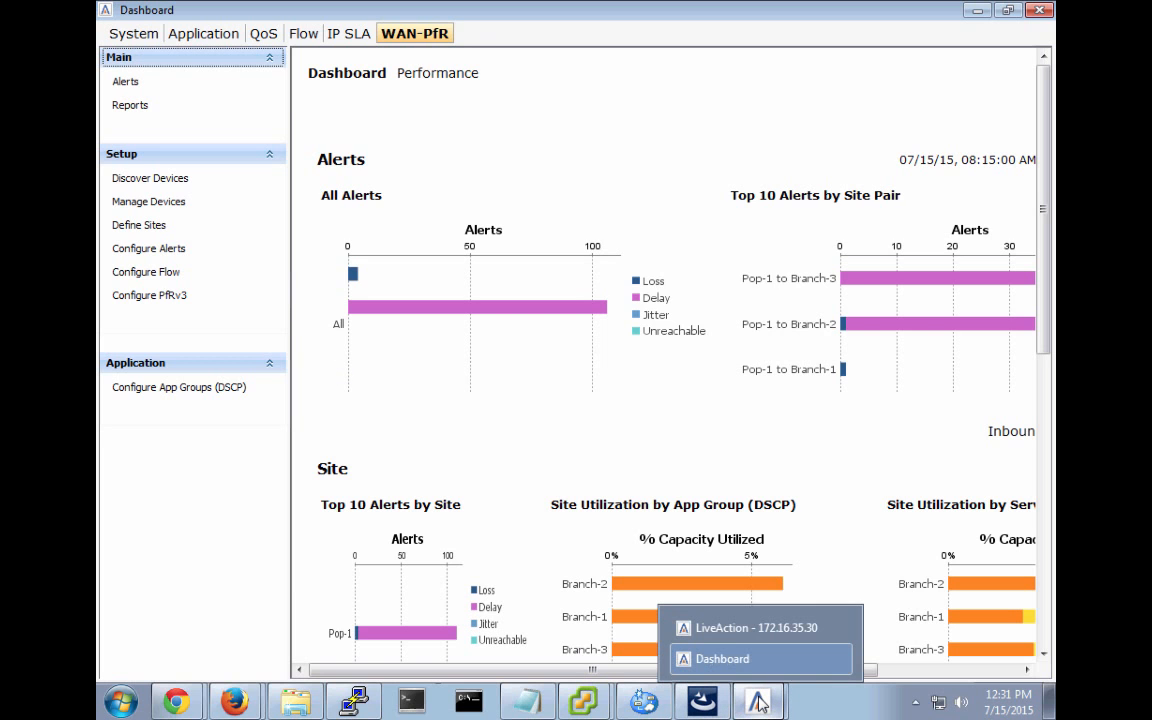
{"action": "left_click", "coordinate": [746, 627]}
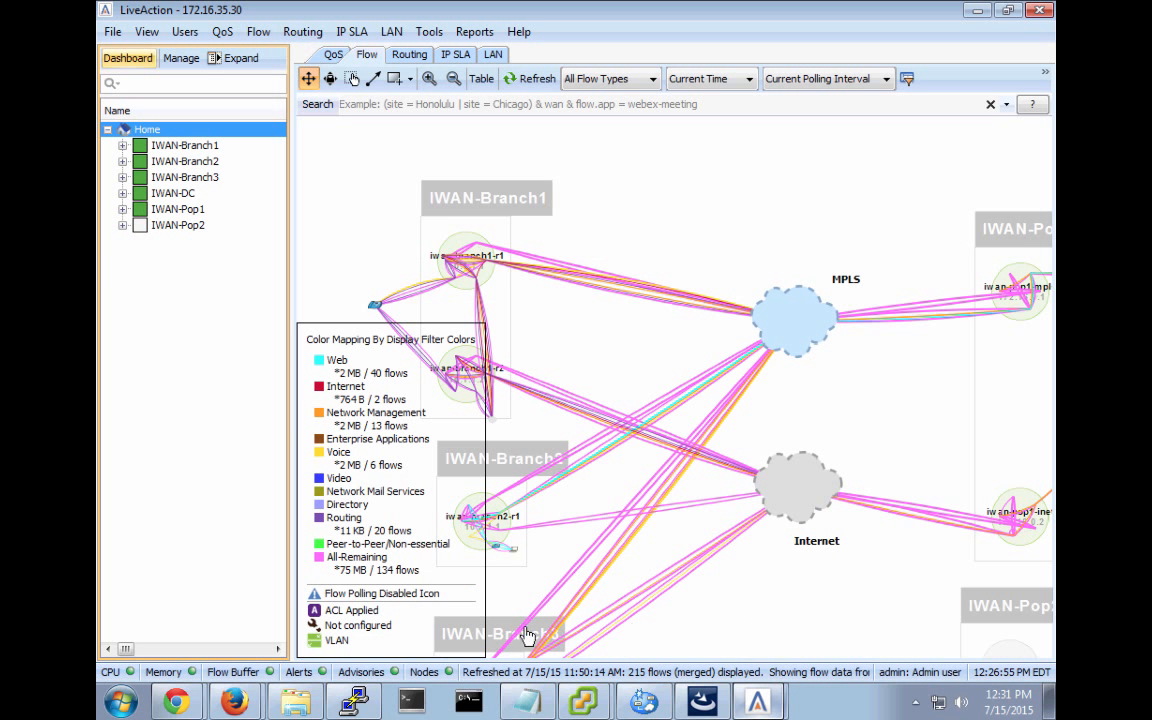
{"action": "left_click", "coordinate": [357, 672]}
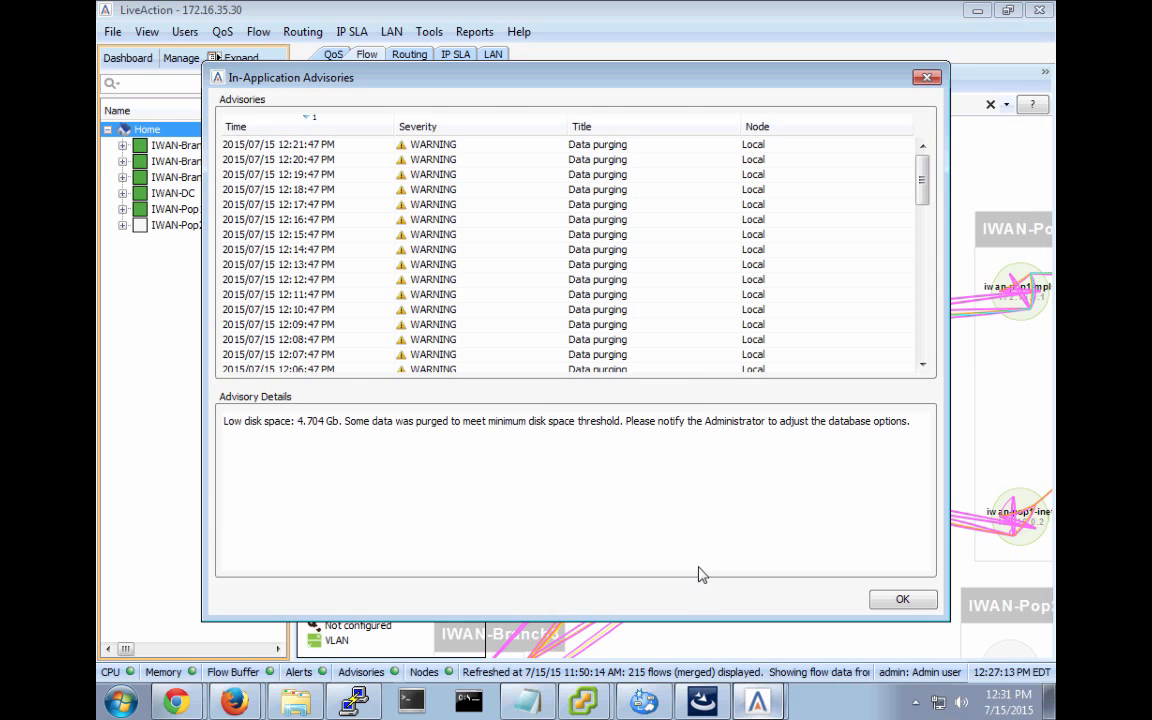
{"action": "left_click", "coordinate": [912, 600]}
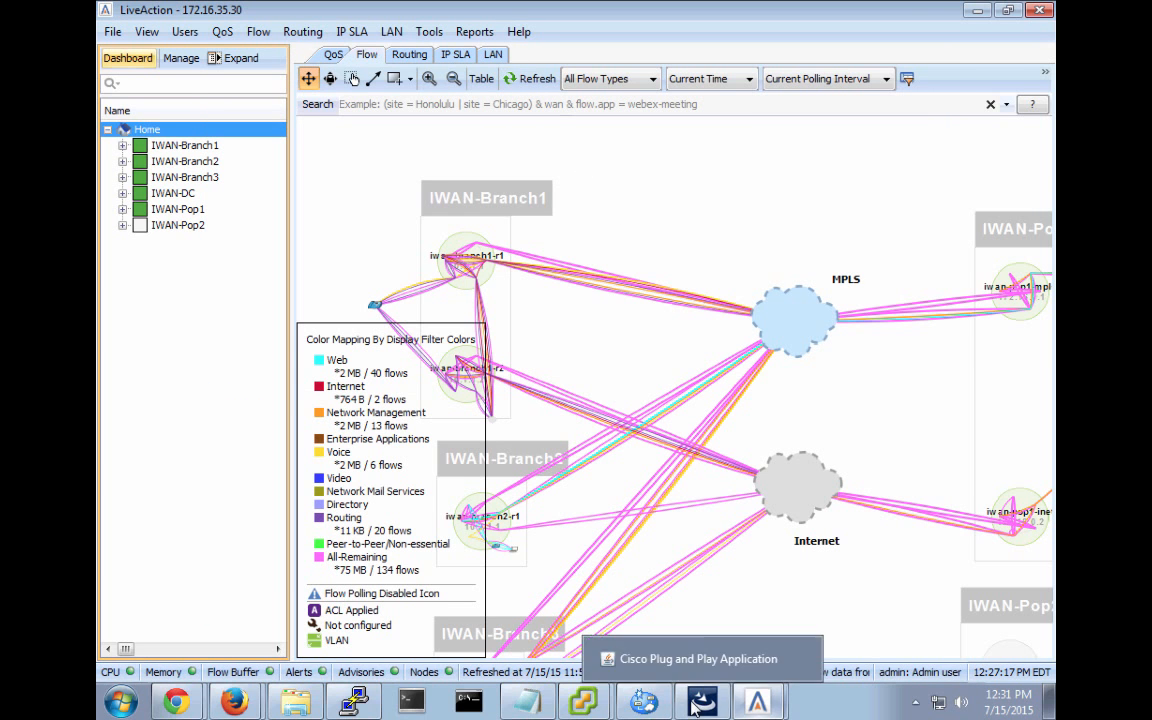
{"action": "mouse_move", "coordinate": [581, 706]}
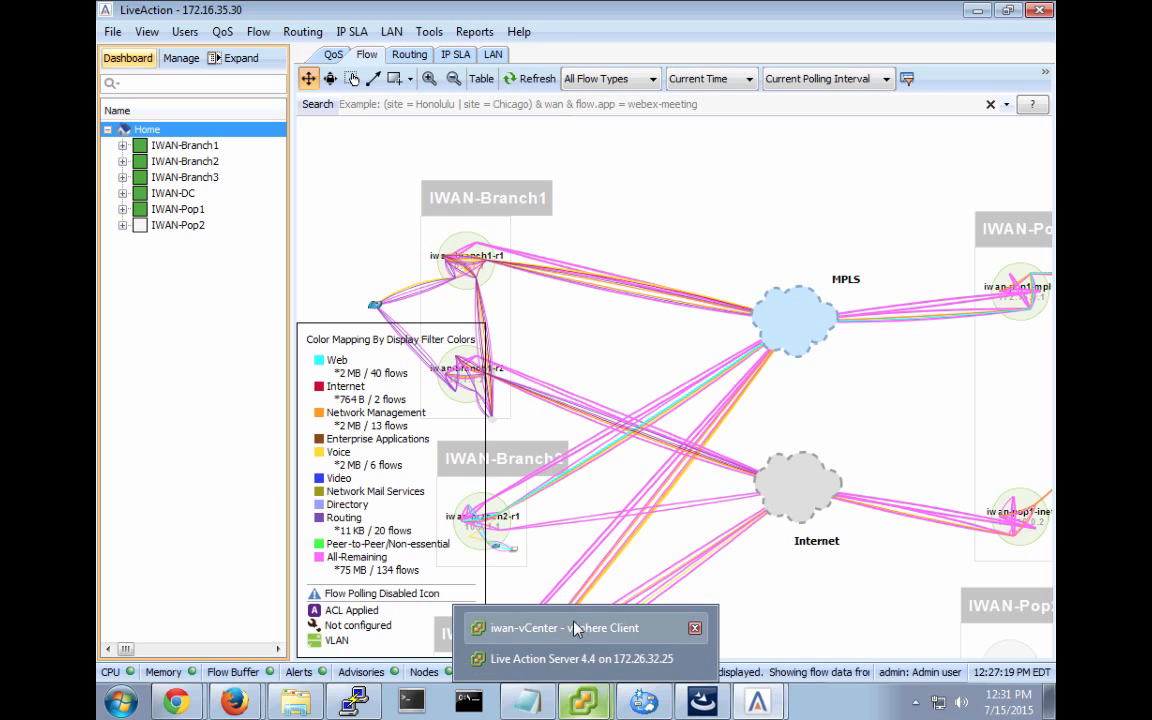
{"action": "left_click", "coordinate": [575, 665]}
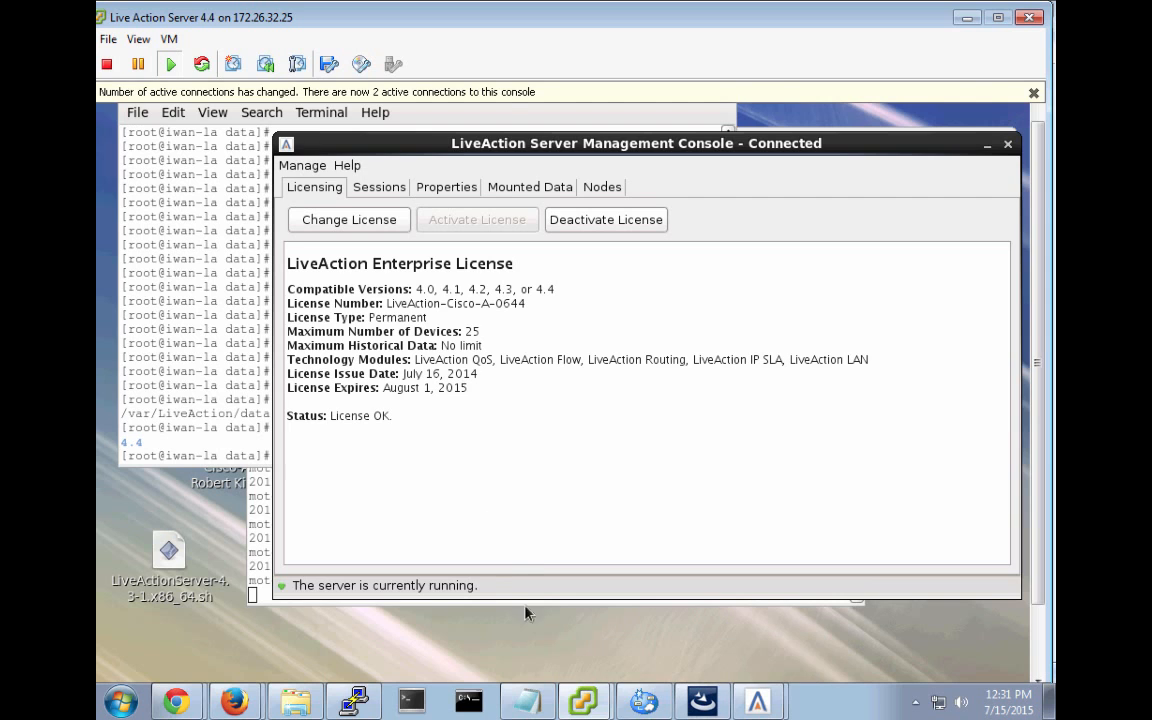
Stop the Camtasia recording via File > Stop Recording, then return to the server's admin terminal.
{"action": "key", "text": "super+Tab"}
{"action": "key", "text": "super+Tab"}
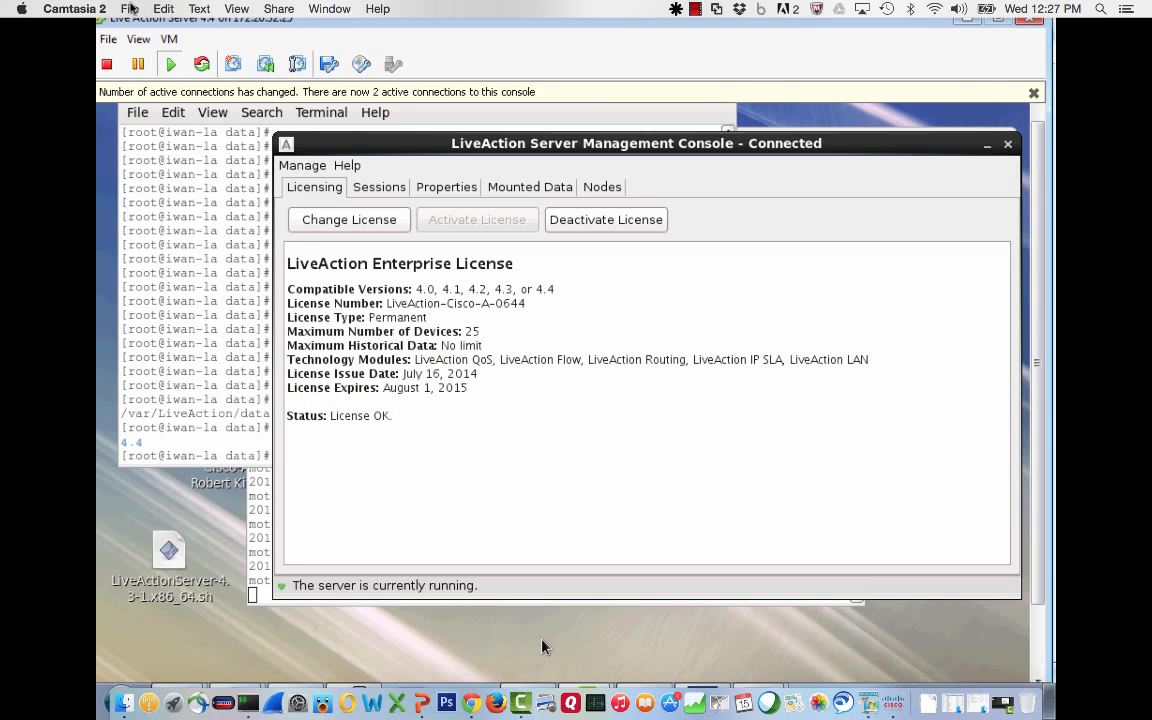
{"action": "left_click", "coordinate": [129, 8]}
{"action": "left_click", "coordinate": [160, 178]}
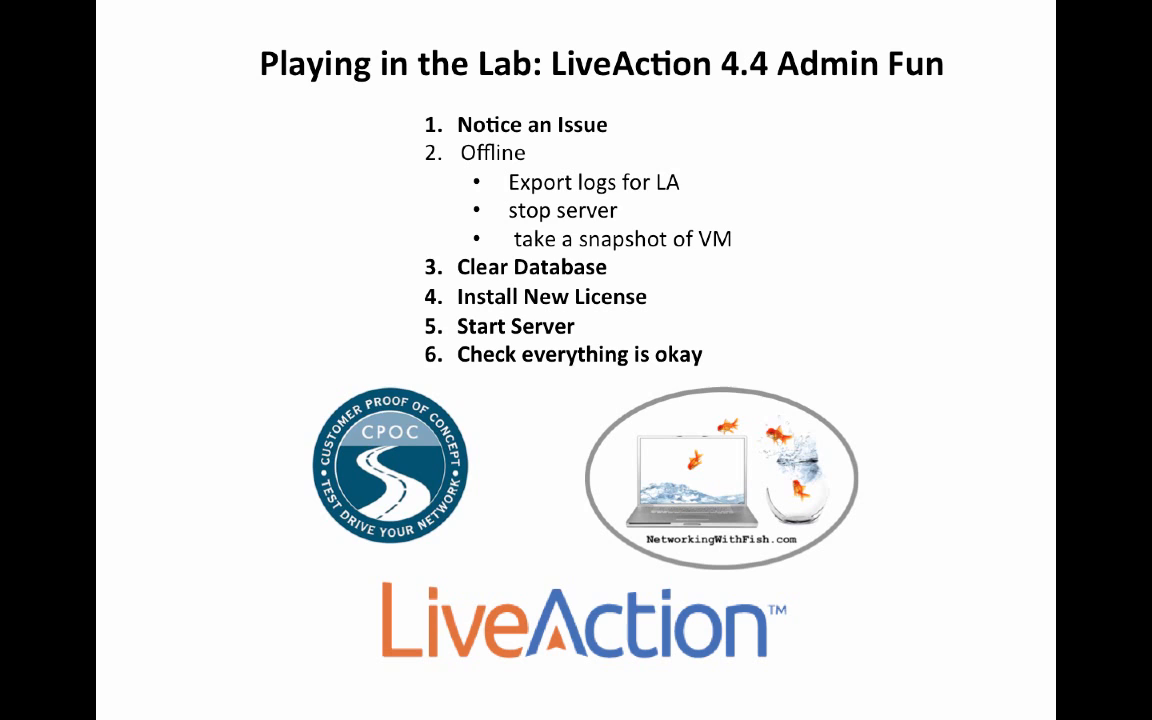
{"action": "key", "text": "super+Tab"}
{"action": "key", "text": "super+Tab"}
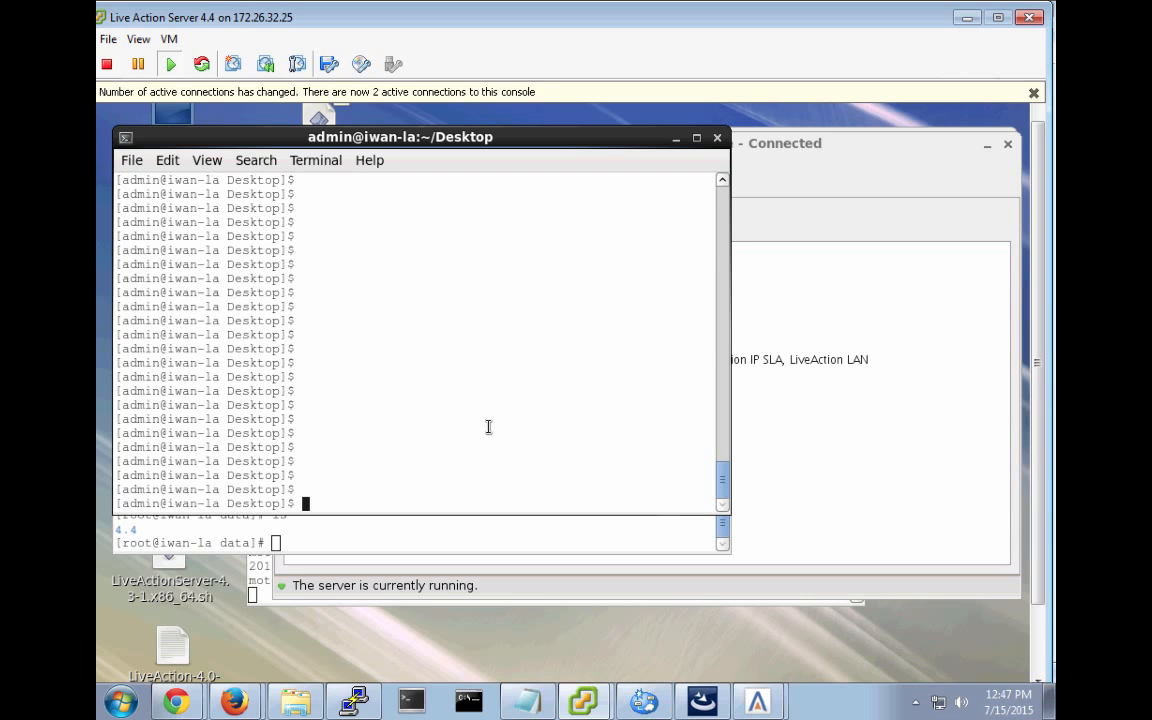
Run ls -l to reveal the two license key files, then raise the management console.
{"action": "type", "text": "ls -l"}
{"action": "key", "text": "Return"}
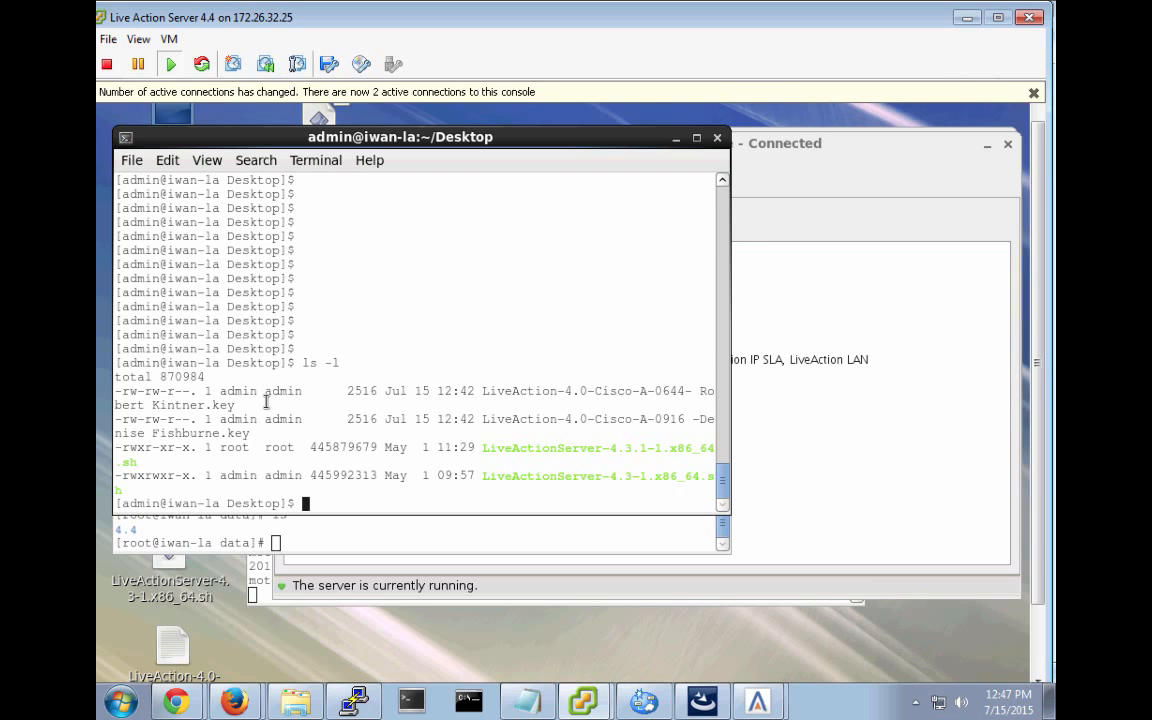
{"action": "left_click", "coordinate": [820, 196]}
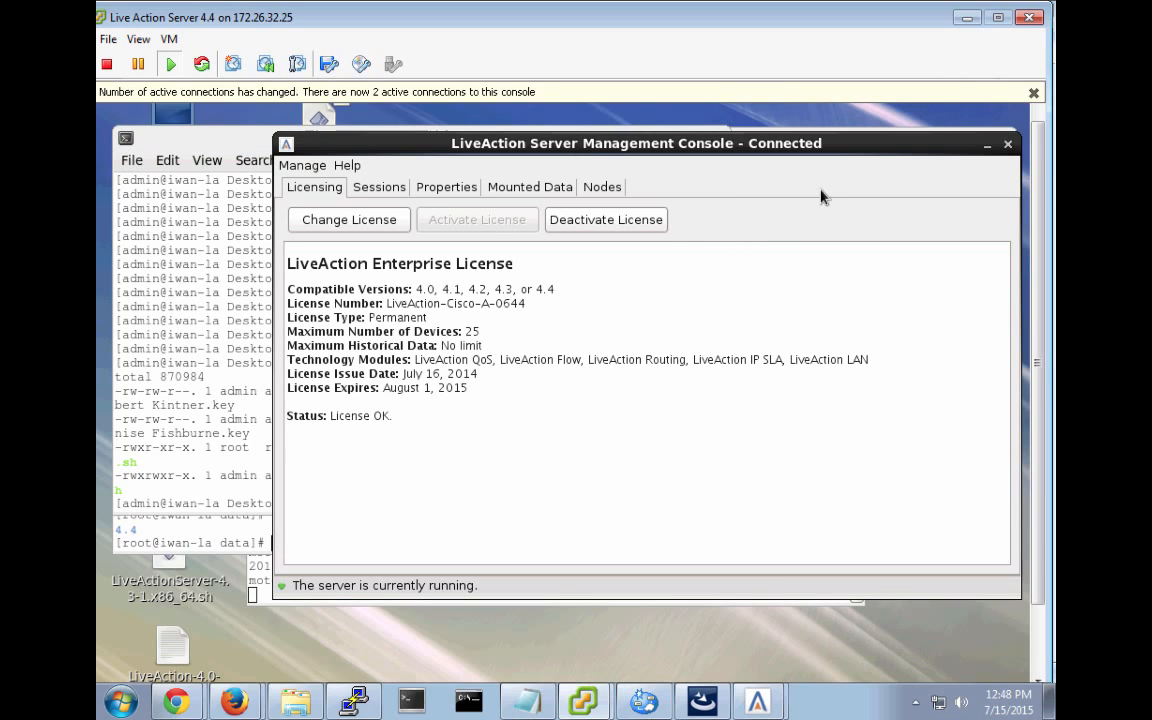
Use Manage > Shutdown Service and acknowledge the Service Shutdown message.
{"action": "left_click", "coordinate": [301, 167]}
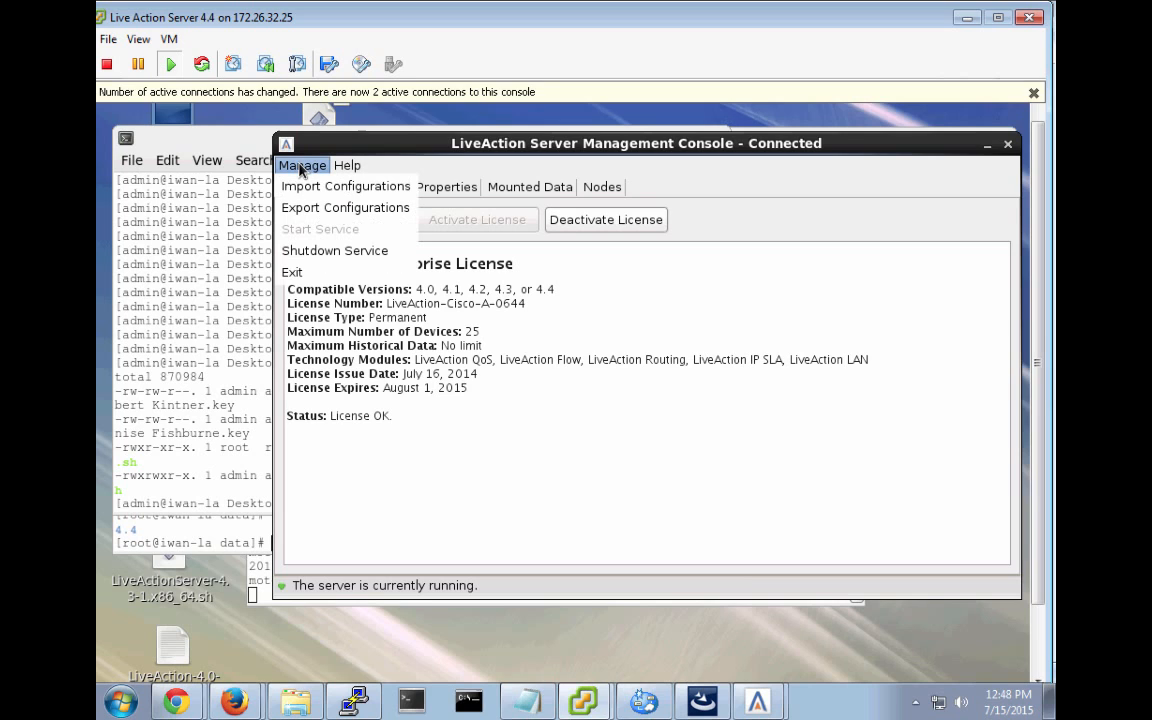
{"action": "left_click", "coordinate": [318, 252]}
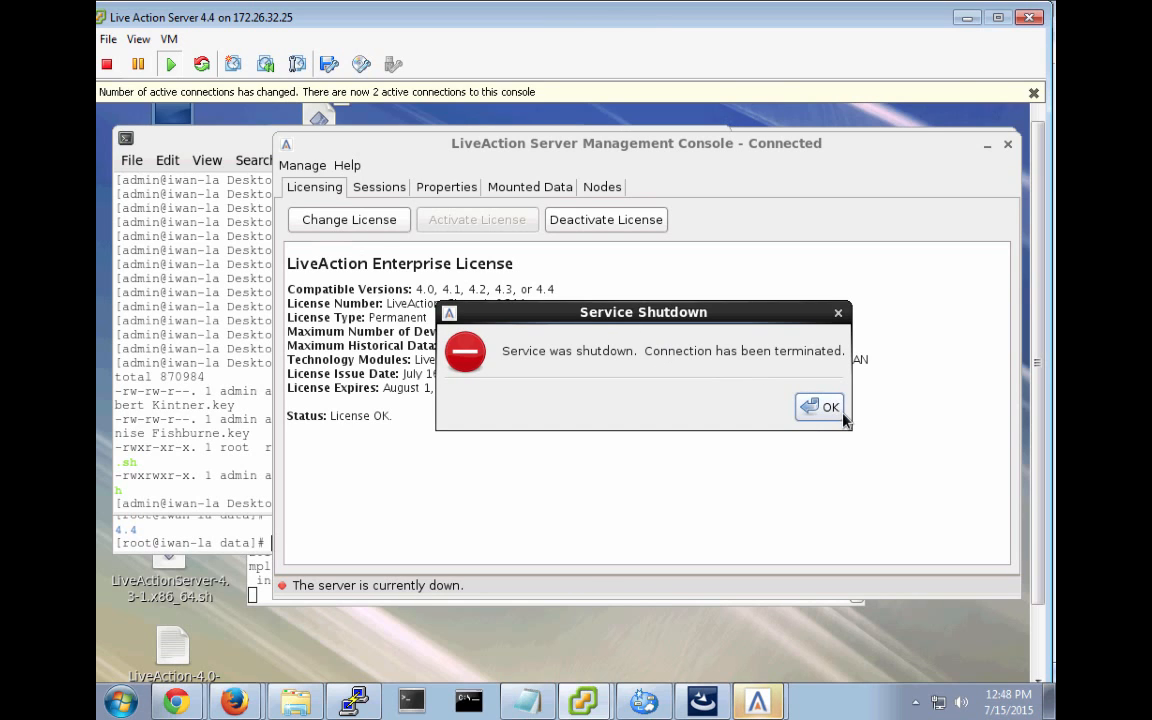
{"action": "left_click", "coordinate": [830, 407]}
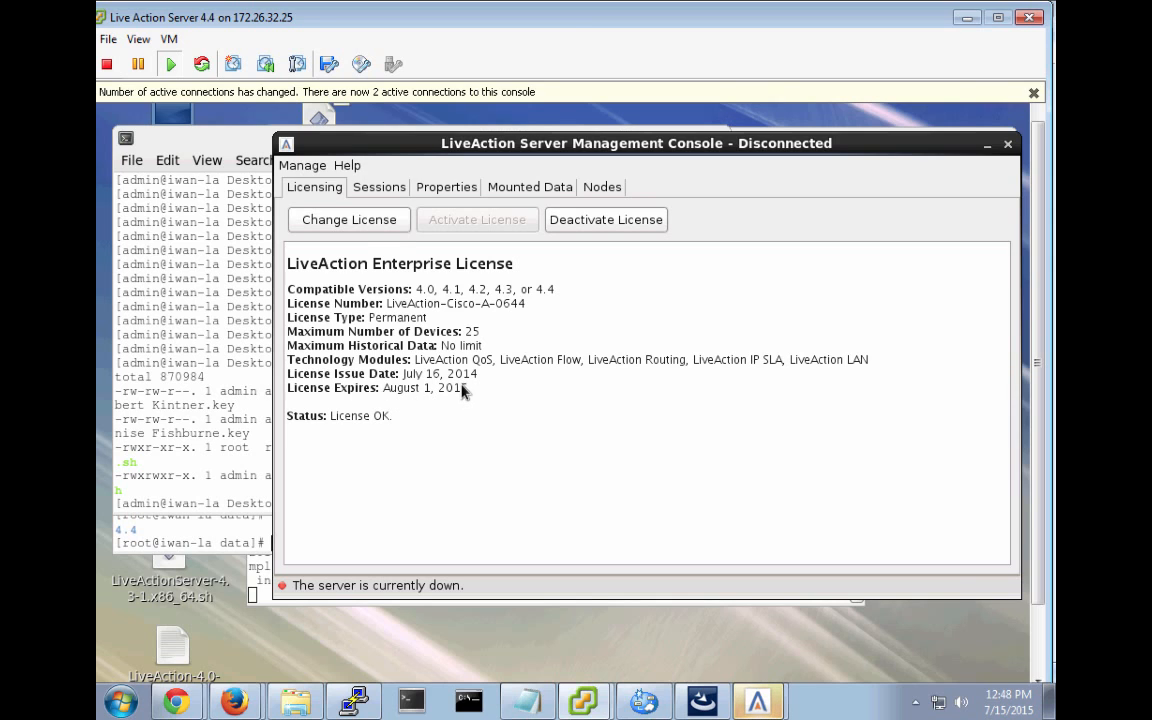
Under Change License, confirm deactivation with Online vendor notification and a Direct connection.
{"action": "left_click", "coordinate": [357, 230]}
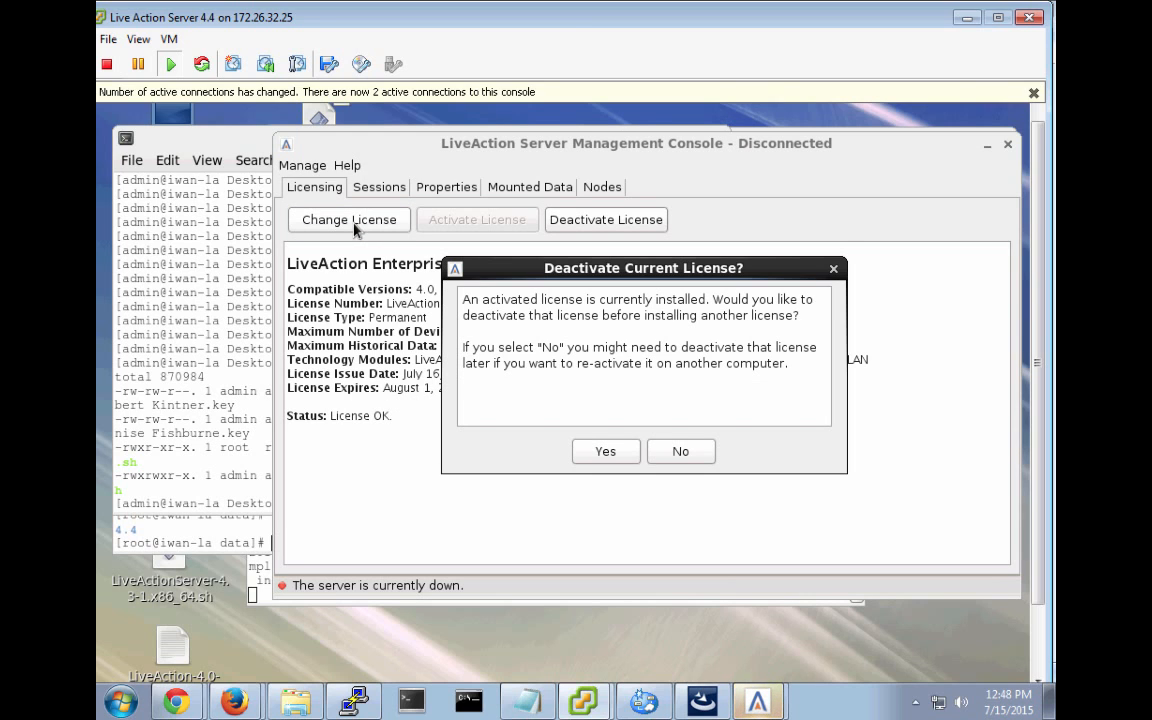
{"action": "left_click", "coordinate": [606, 453]}
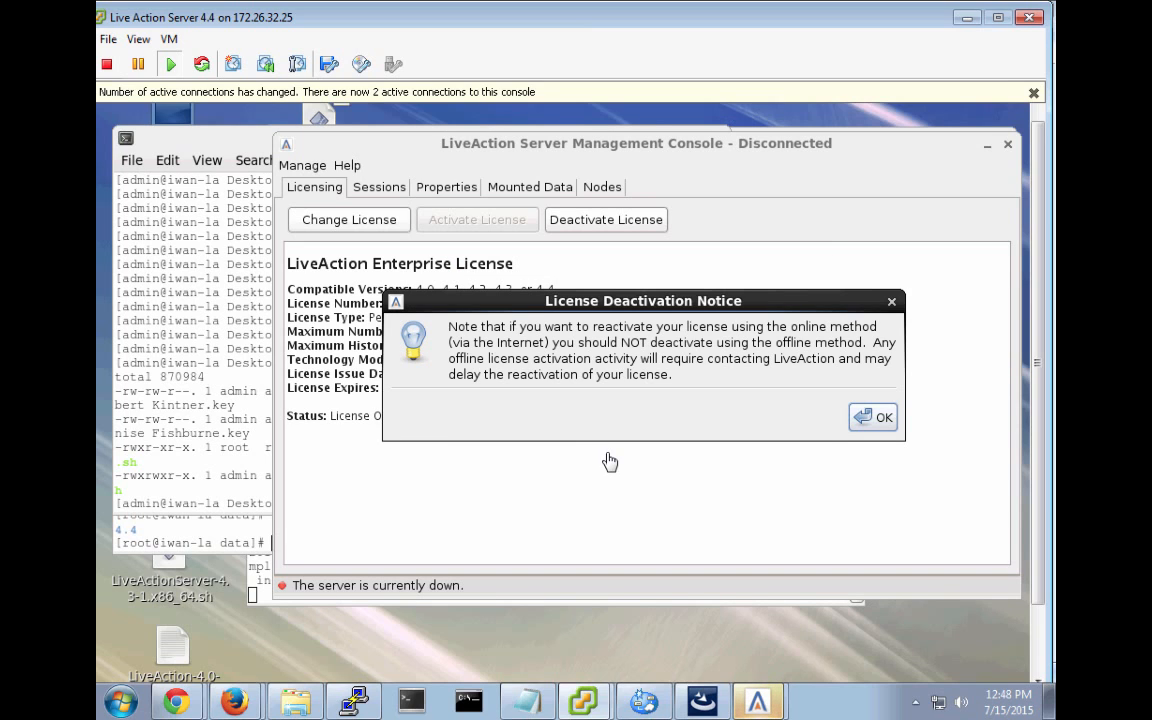
{"action": "left_click", "coordinate": [880, 419]}
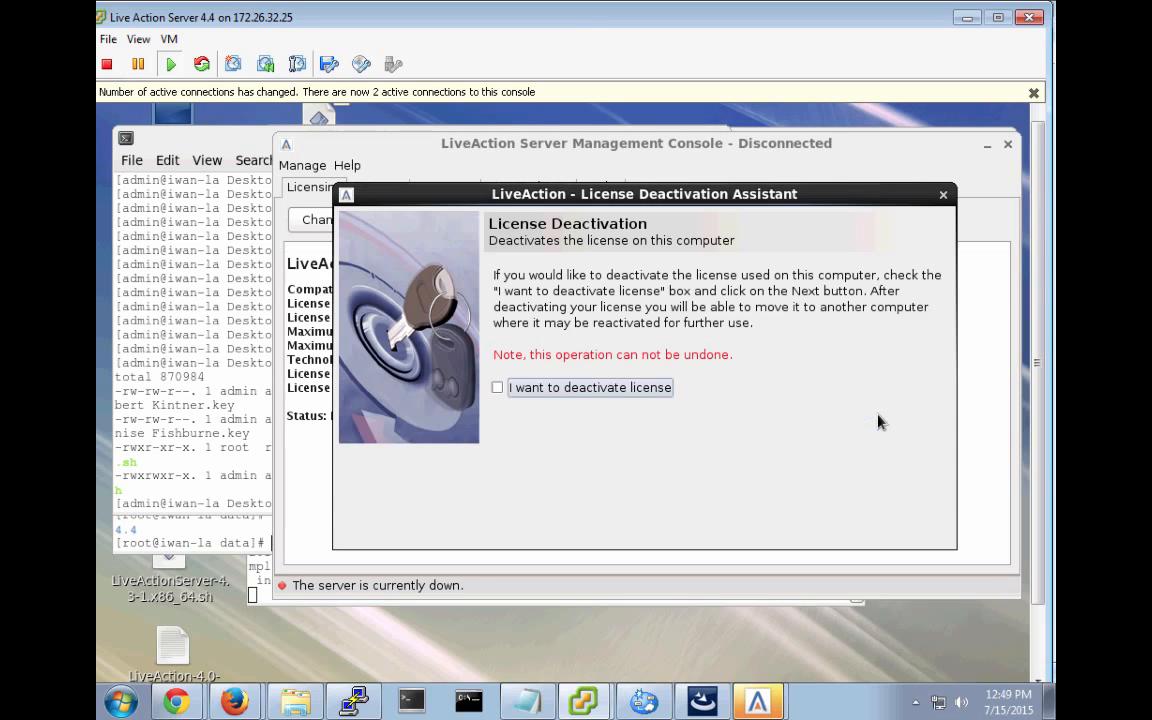
{"action": "left_click", "coordinate": [497, 388]}
{"action": "left_click", "coordinate": [827, 536]}
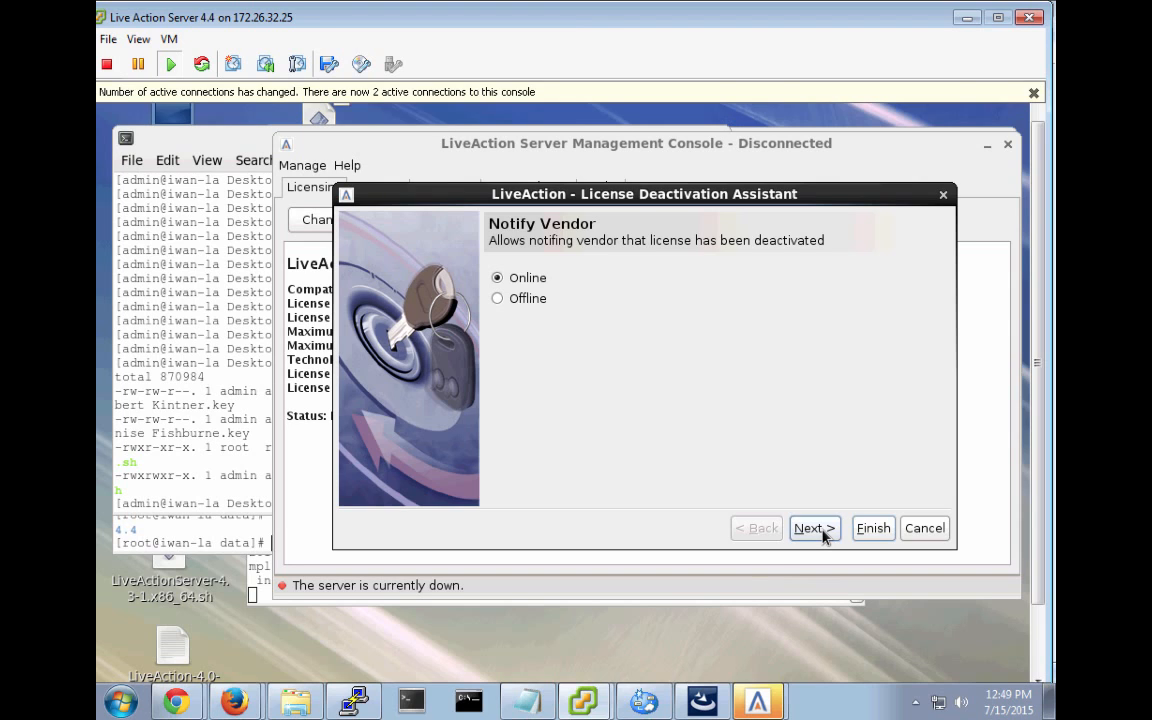
{"action": "left_click", "coordinate": [814, 528]}
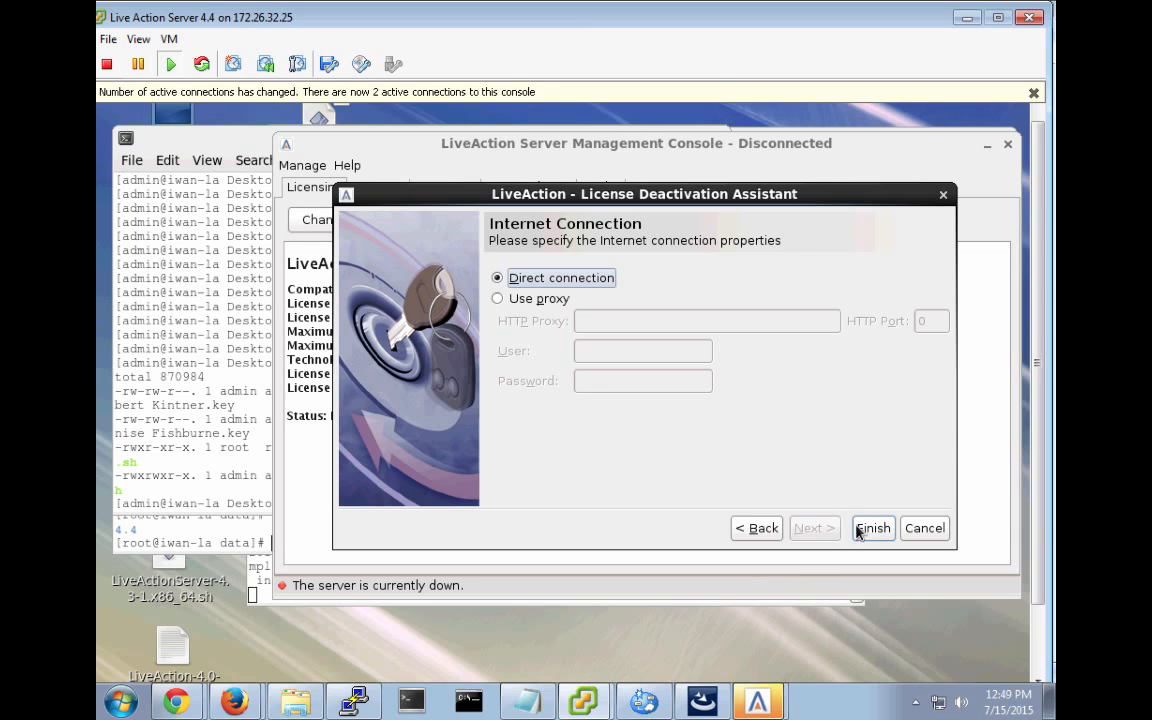
{"action": "left_click", "coordinate": [869, 530]}
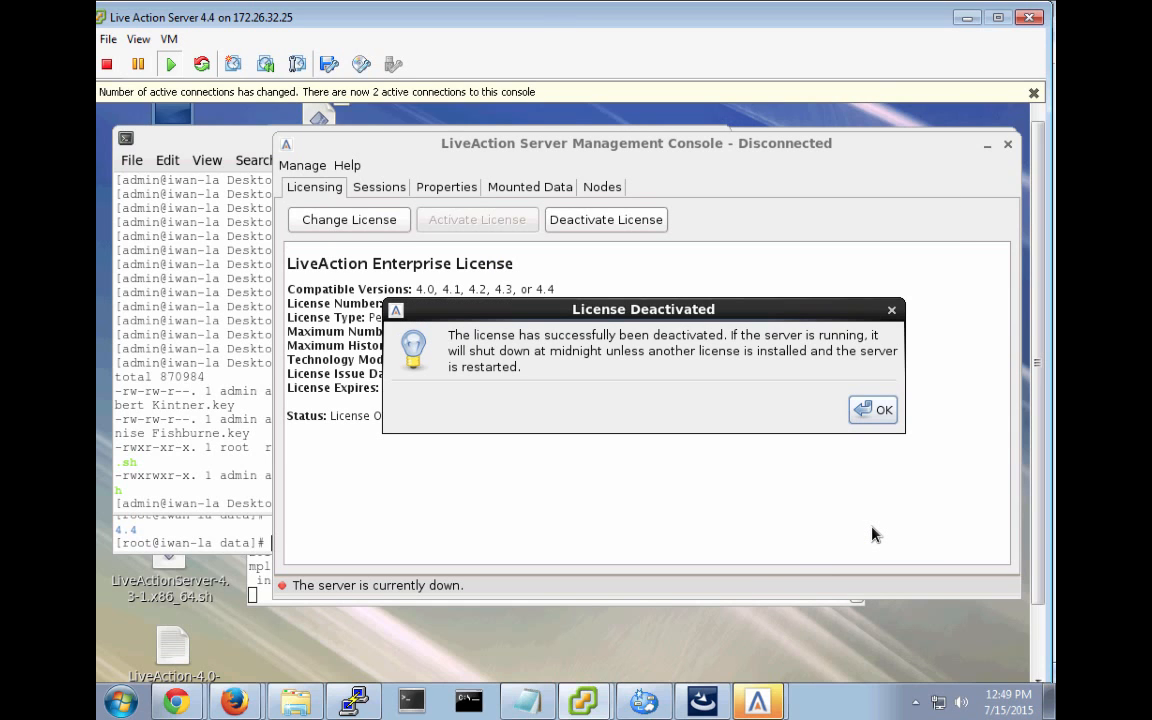
Start installing a new license from an existing license file and browse for it.
{"action": "left_click", "coordinate": [877, 412]}
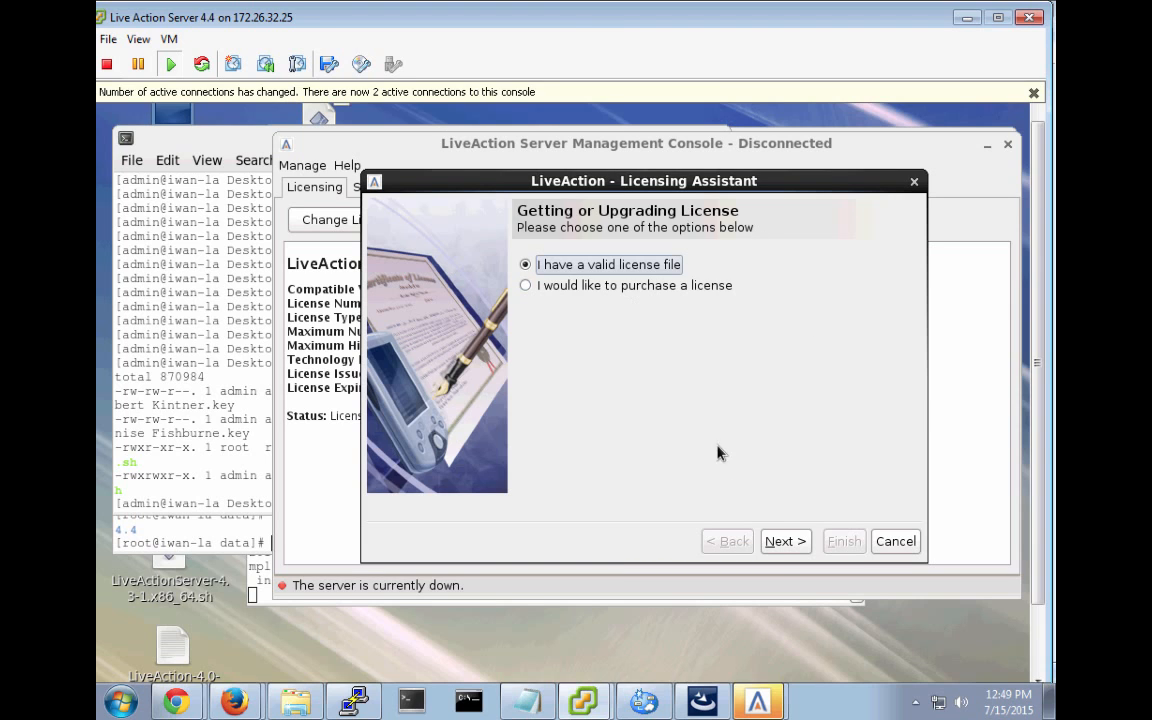
{"action": "left_click", "coordinate": [797, 545]}
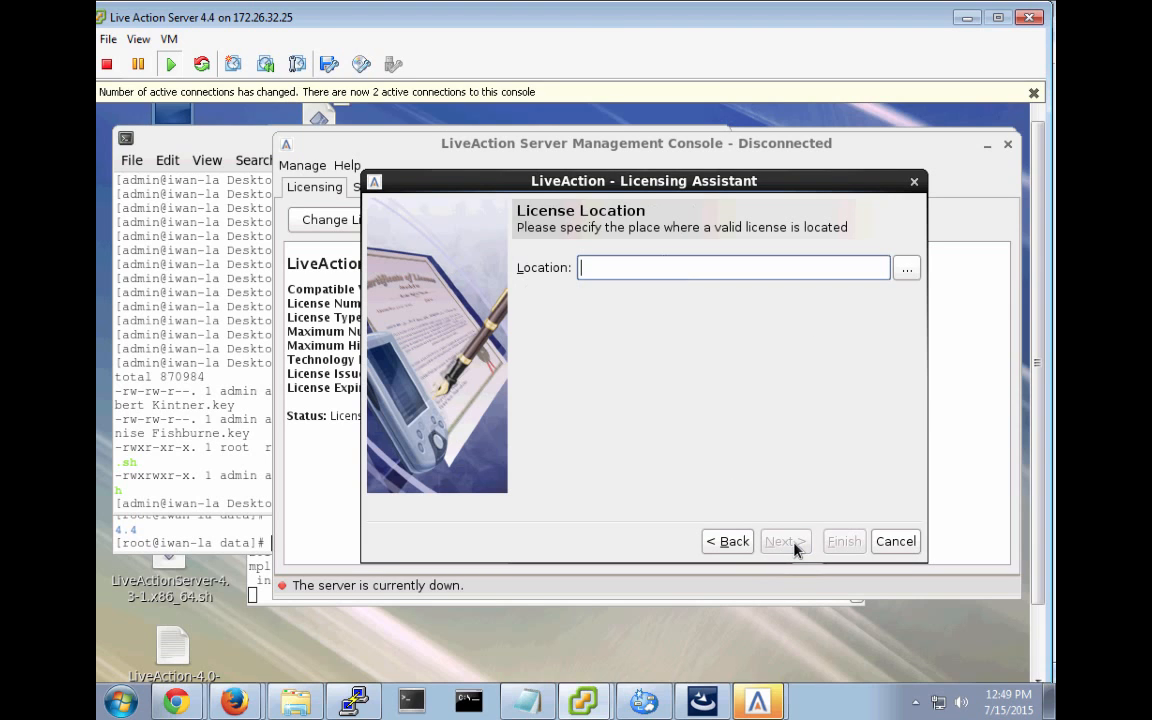
{"action": "left_click", "coordinate": [909, 267]}
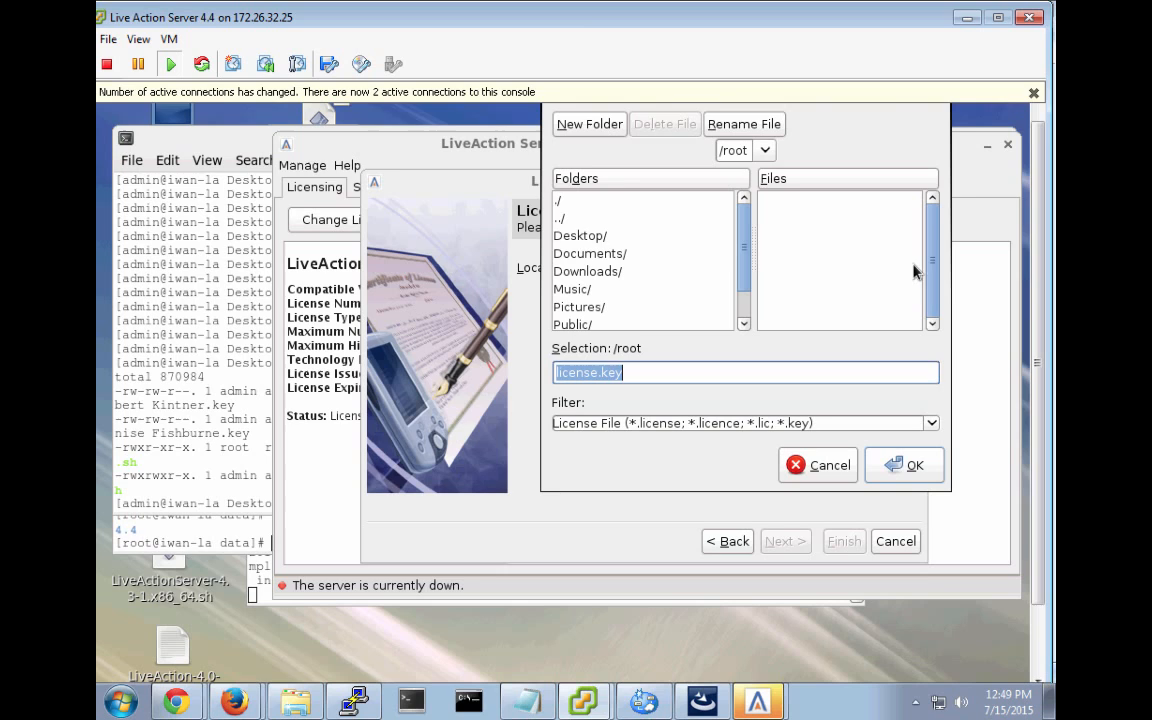
{"action": "left_click", "coordinate": [586, 237]}
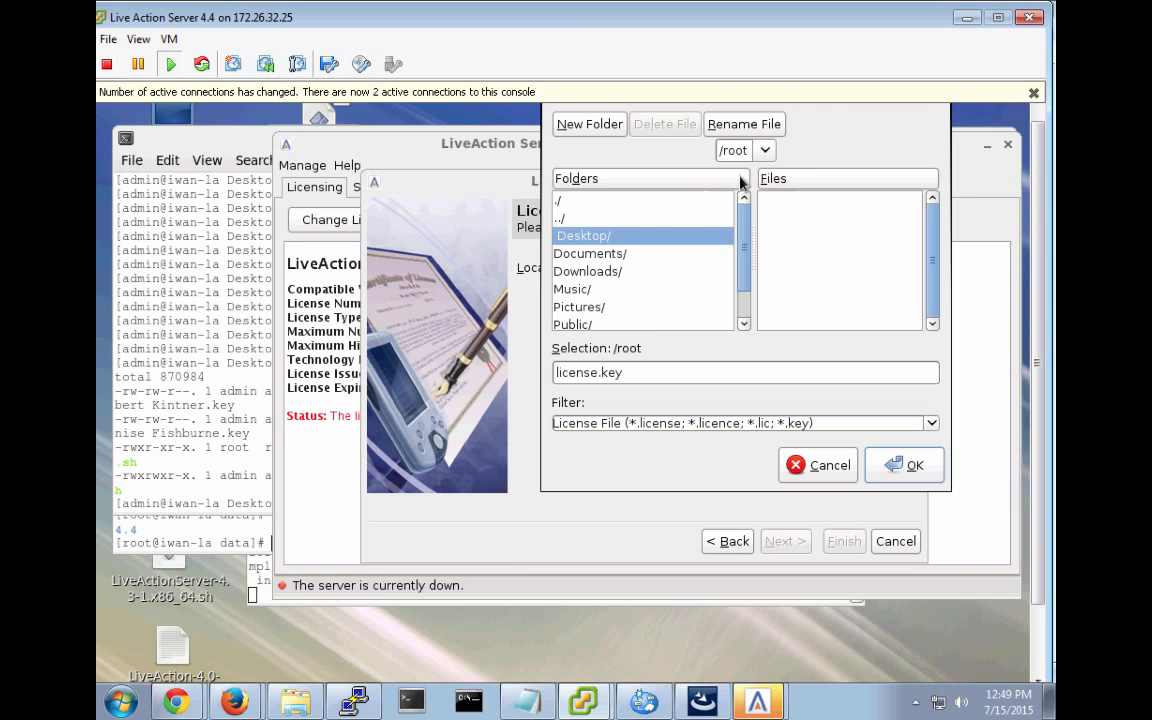
Navigate to /home/admin/Desktop and choose the LiveAction-4.0-Cisco-A-0916 .key file.
{"action": "left_click", "coordinate": [764, 152]}
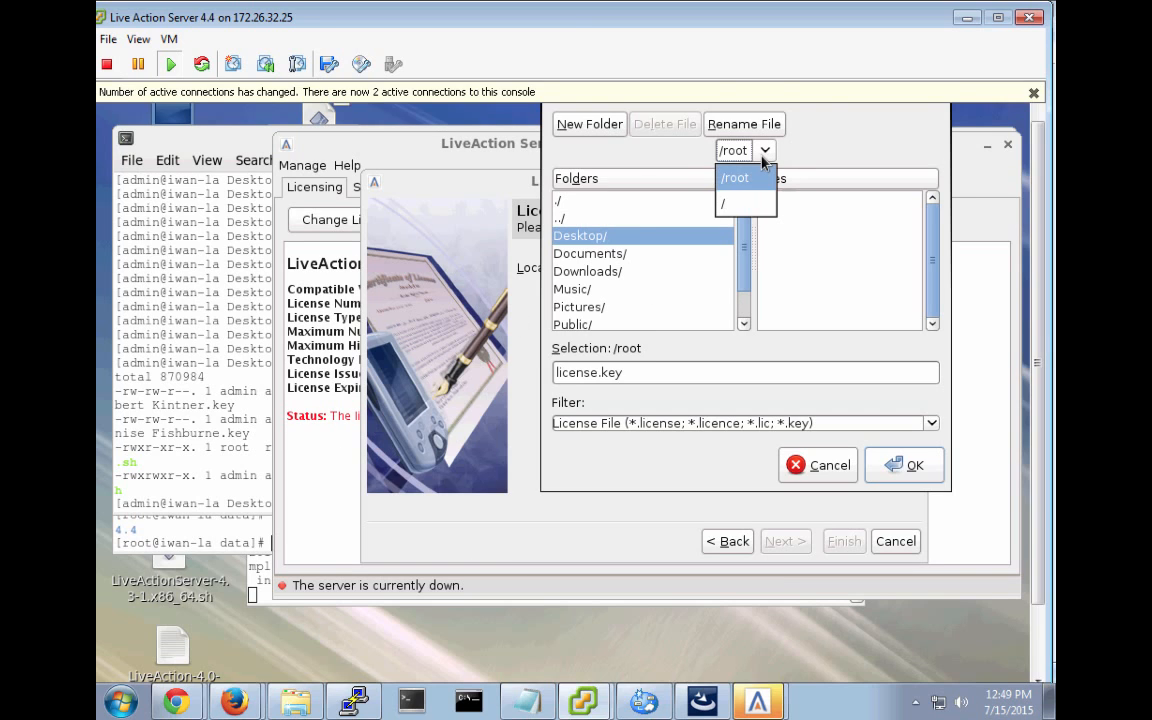
{"action": "left_click", "coordinate": [724, 207]}
{"action": "double_click", "coordinate": [595, 324]}
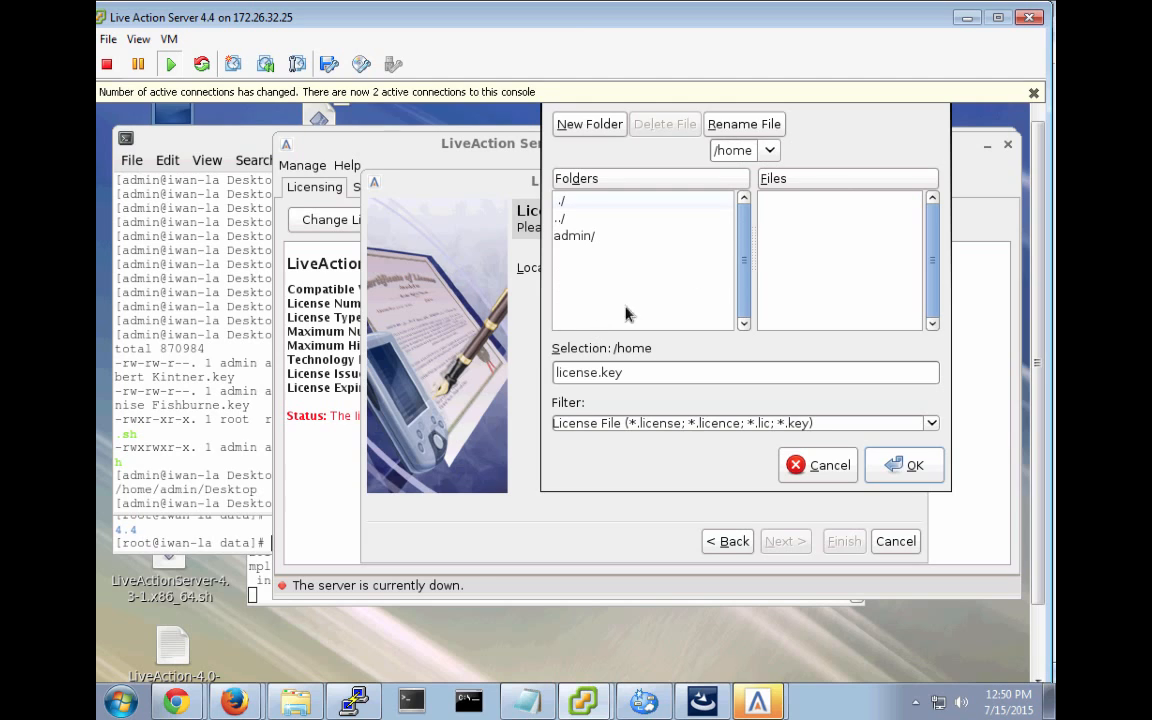
{"action": "left_click", "coordinate": [573, 237]}
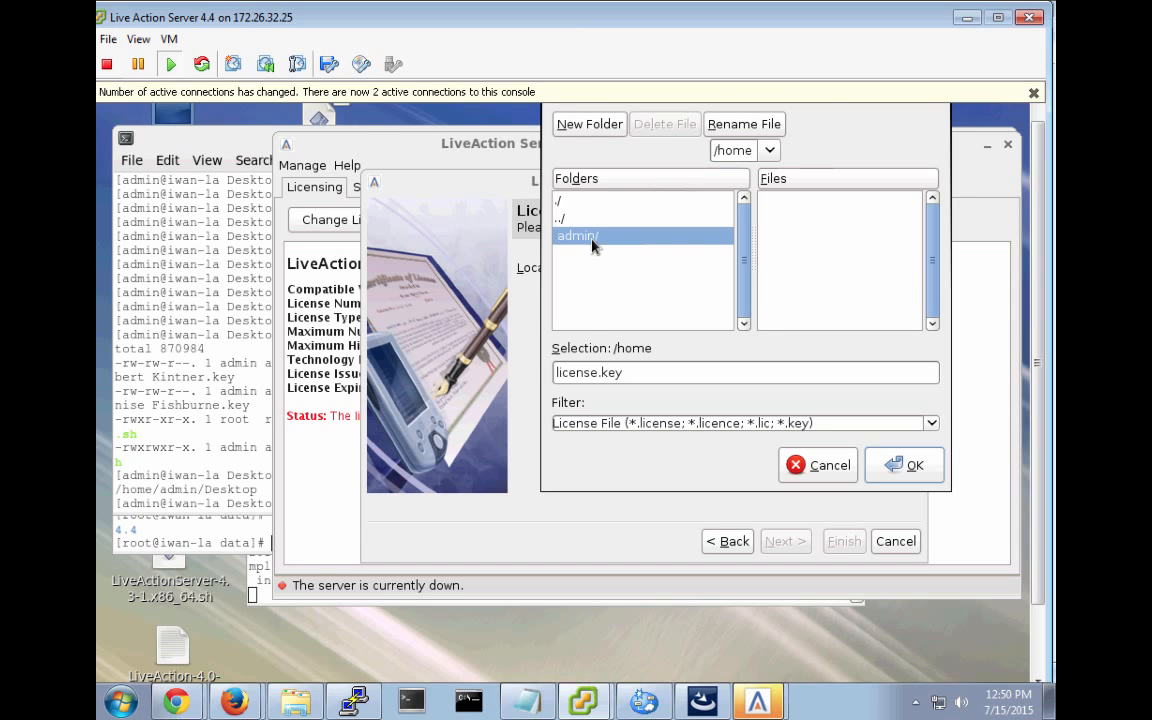
{"action": "double_click", "coordinate": [590, 240]}
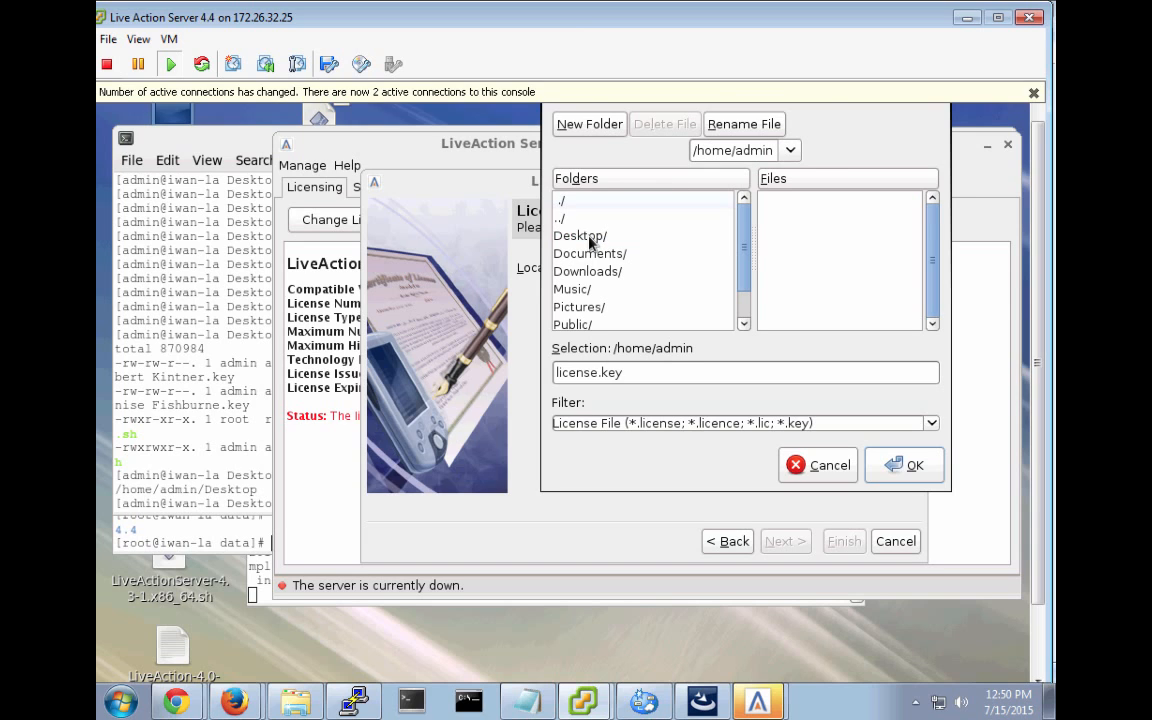
{"action": "double_click", "coordinate": [590, 238]}
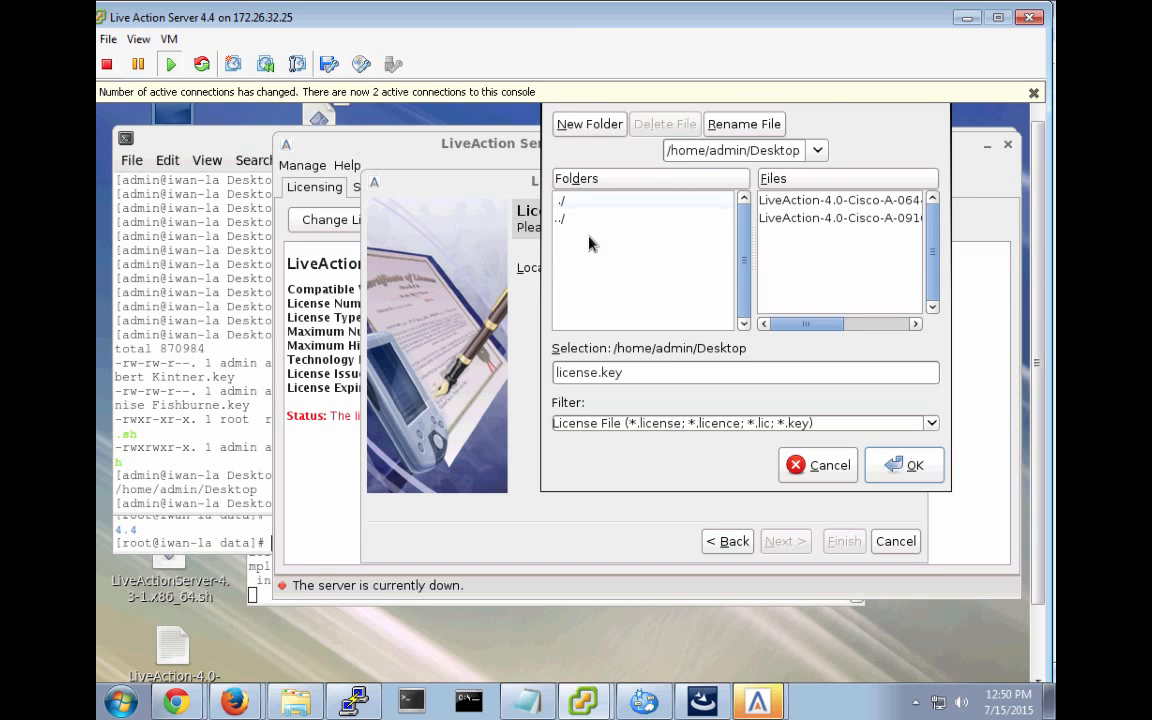
{"action": "left_click", "coordinate": [915, 324]}
{"action": "left_click", "coordinate": [843, 219]}
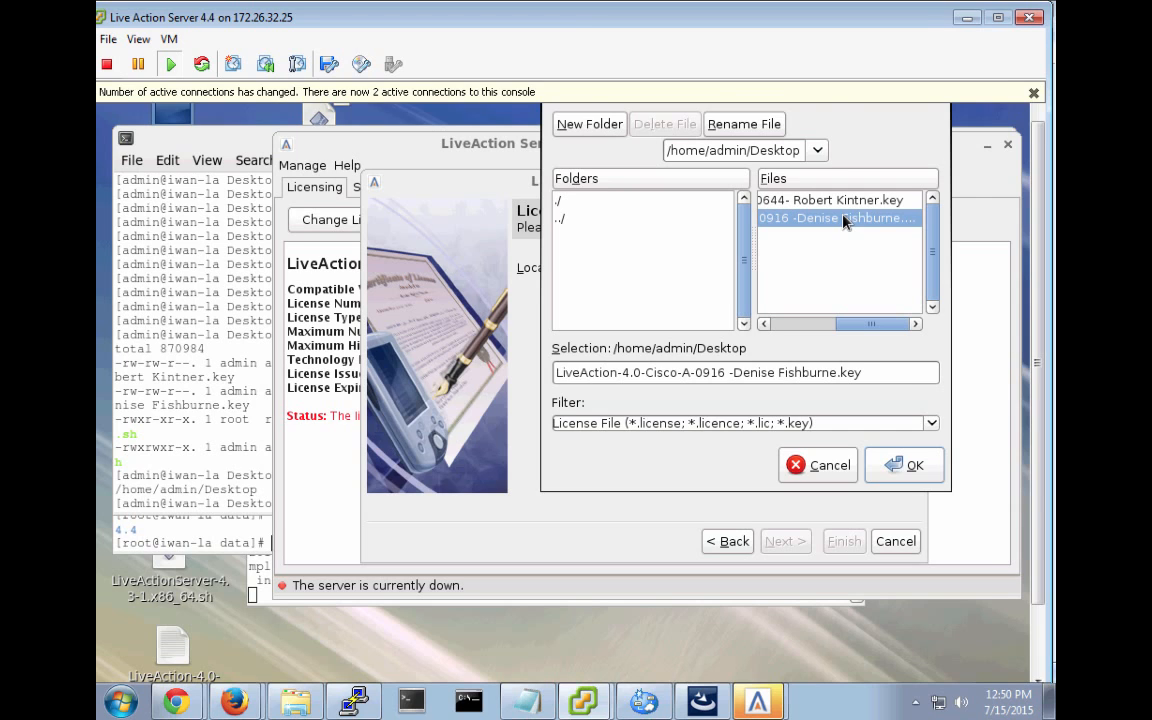
{"action": "left_click", "coordinate": [900, 466]}
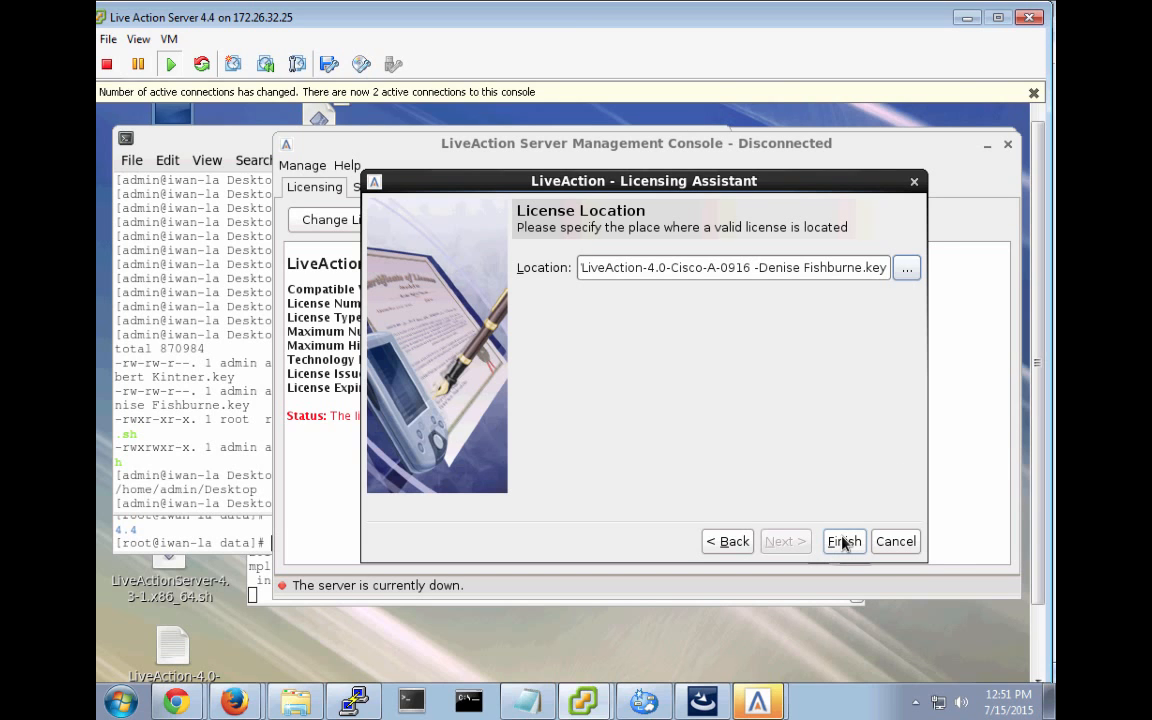
Finish the license location, accept the EULA, and activate online over a Direct connection.
{"action": "left_click", "coordinate": [843, 541]}
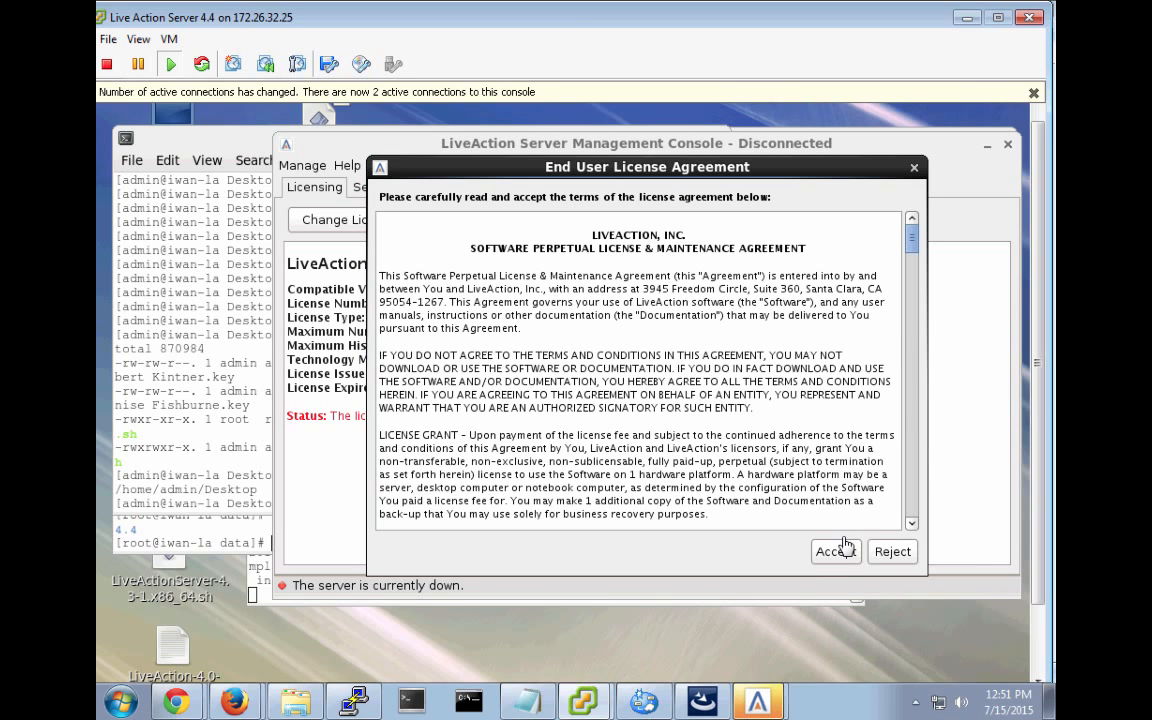
{"action": "left_click", "coordinate": [836, 552]}
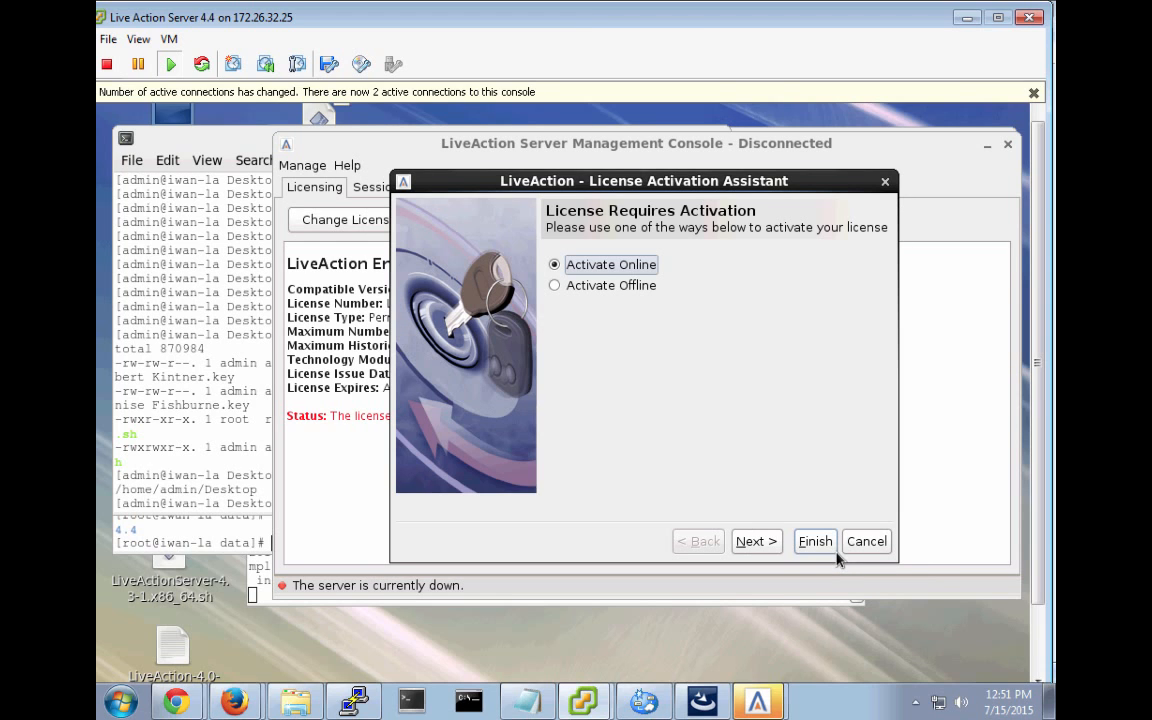
{"action": "left_click", "coordinate": [766, 545]}
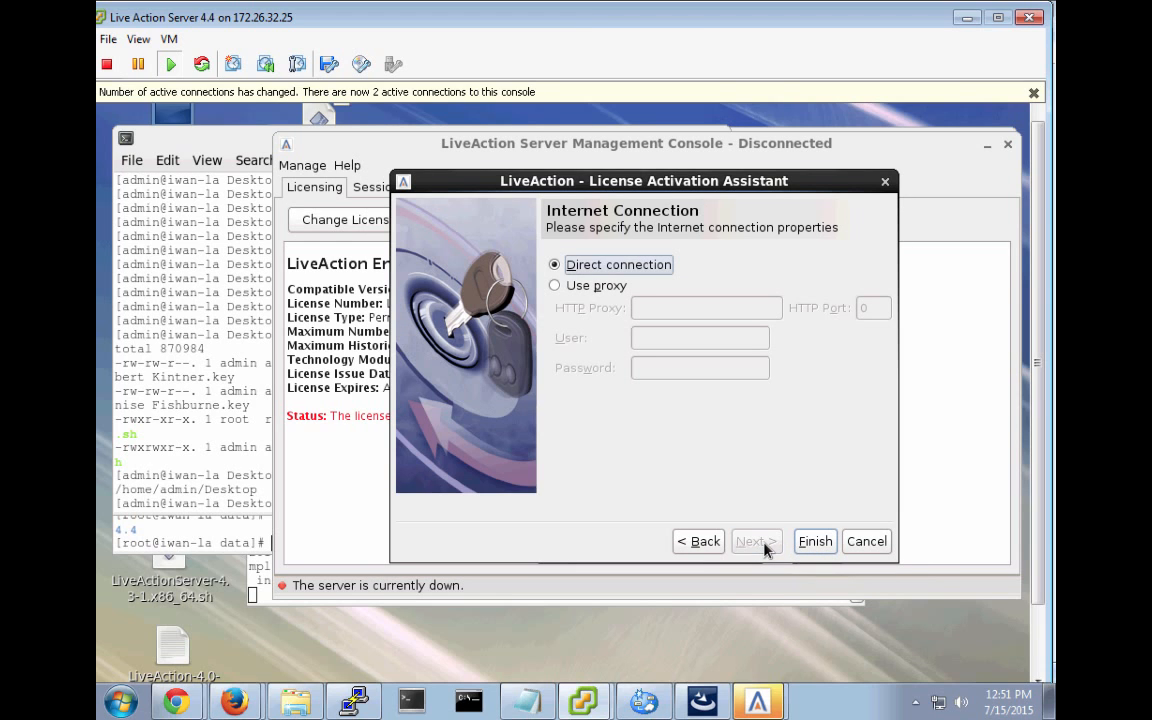
{"action": "left_click", "coordinate": [815, 545]}
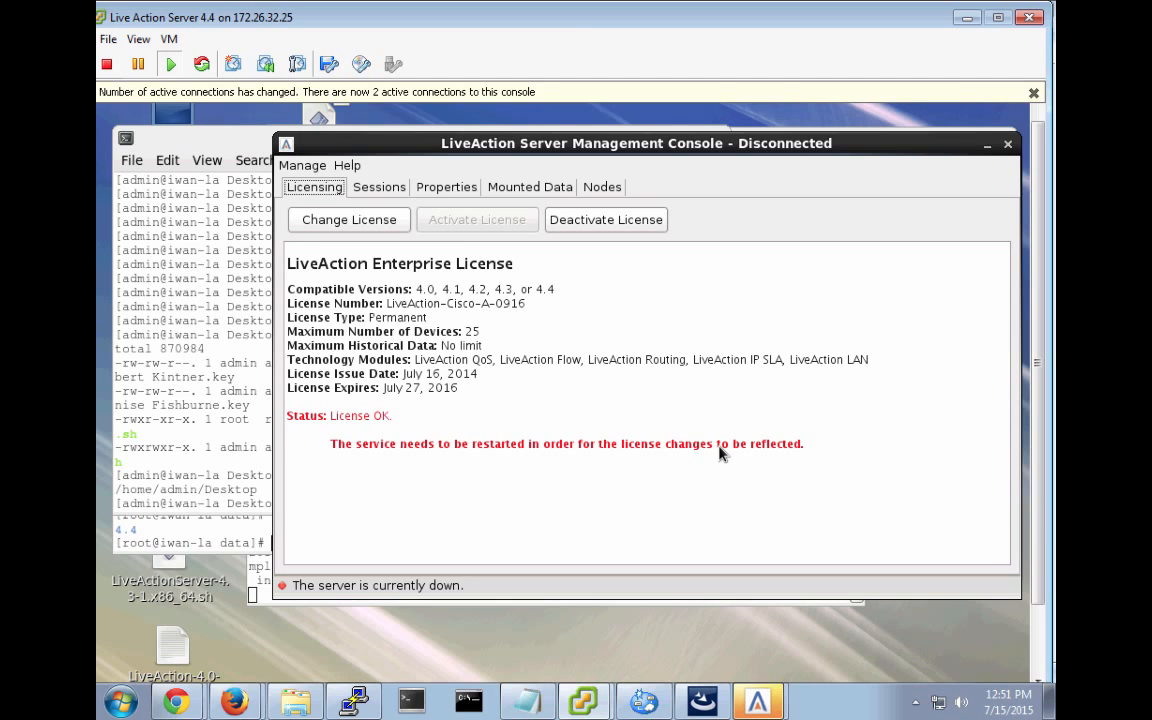
Start the server with Manage > Start Service, then switch to the LiveAction client window.
{"action": "left_click", "coordinate": [301, 165]}
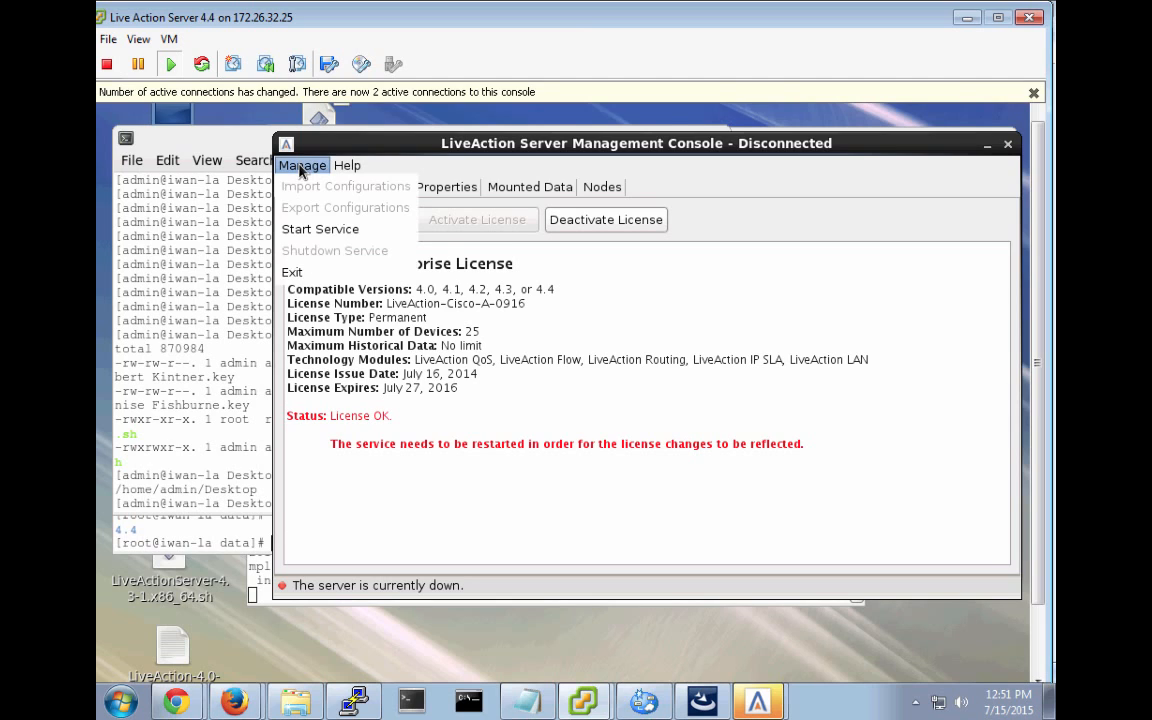
{"action": "left_click", "coordinate": [314, 232]}
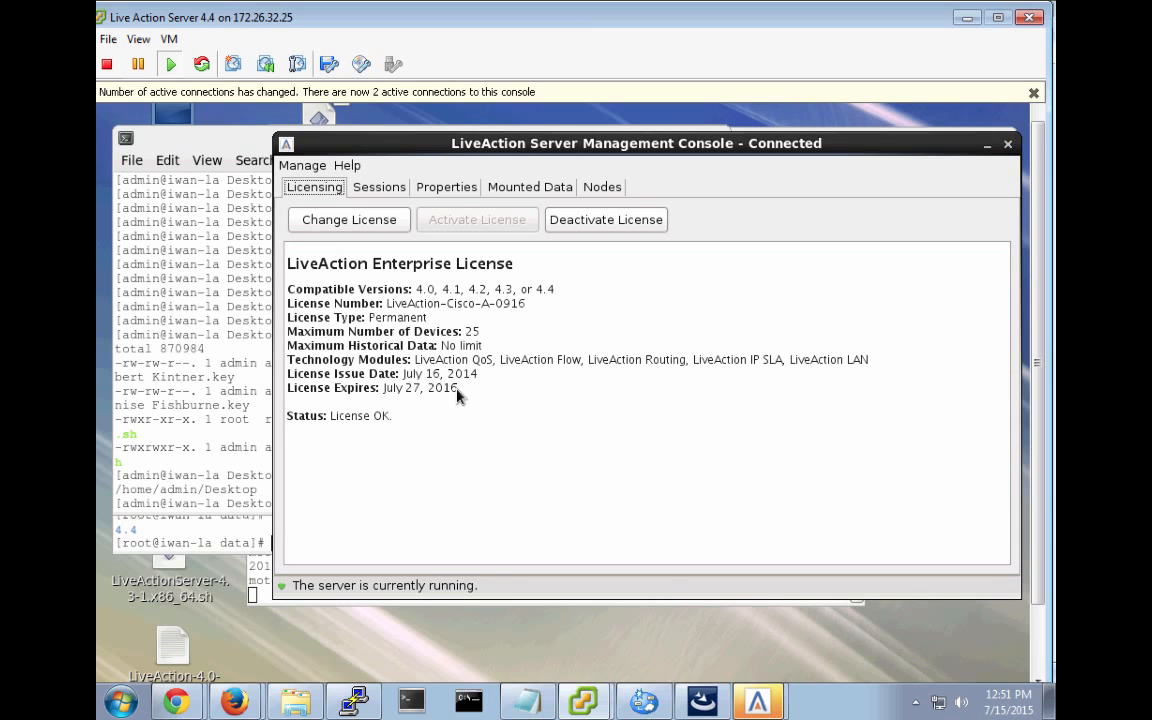
{"action": "left_click", "coordinate": [762, 708]}
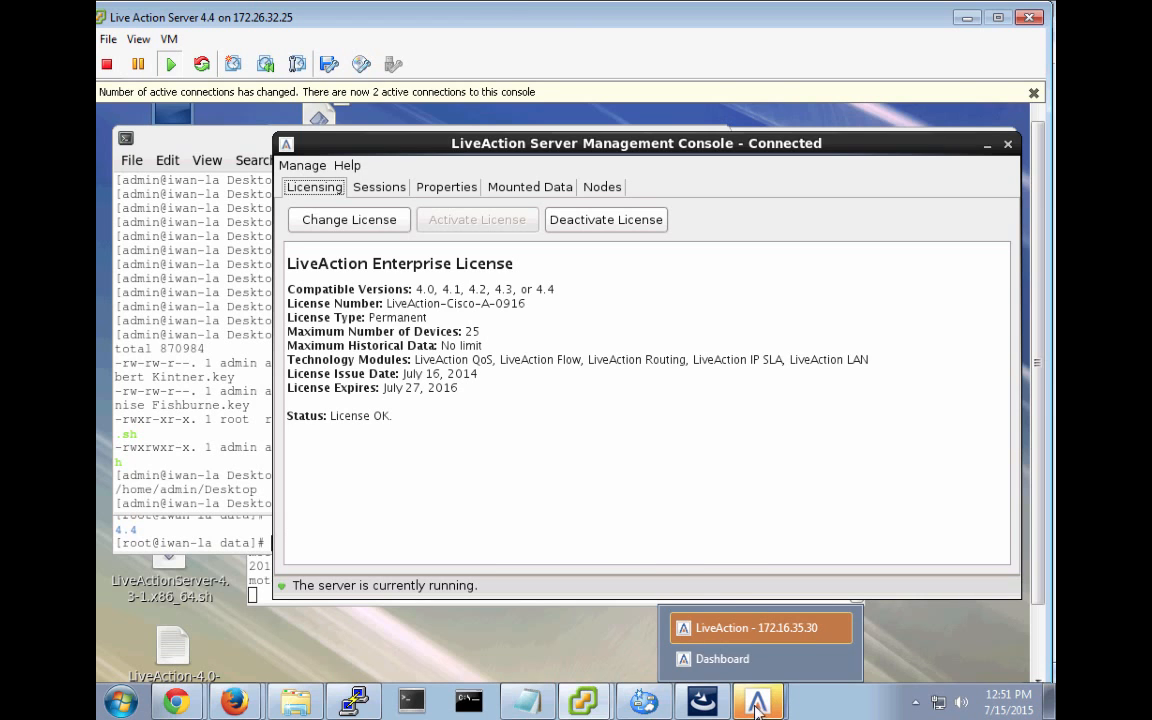
{"action": "left_click", "coordinate": [751, 629]}
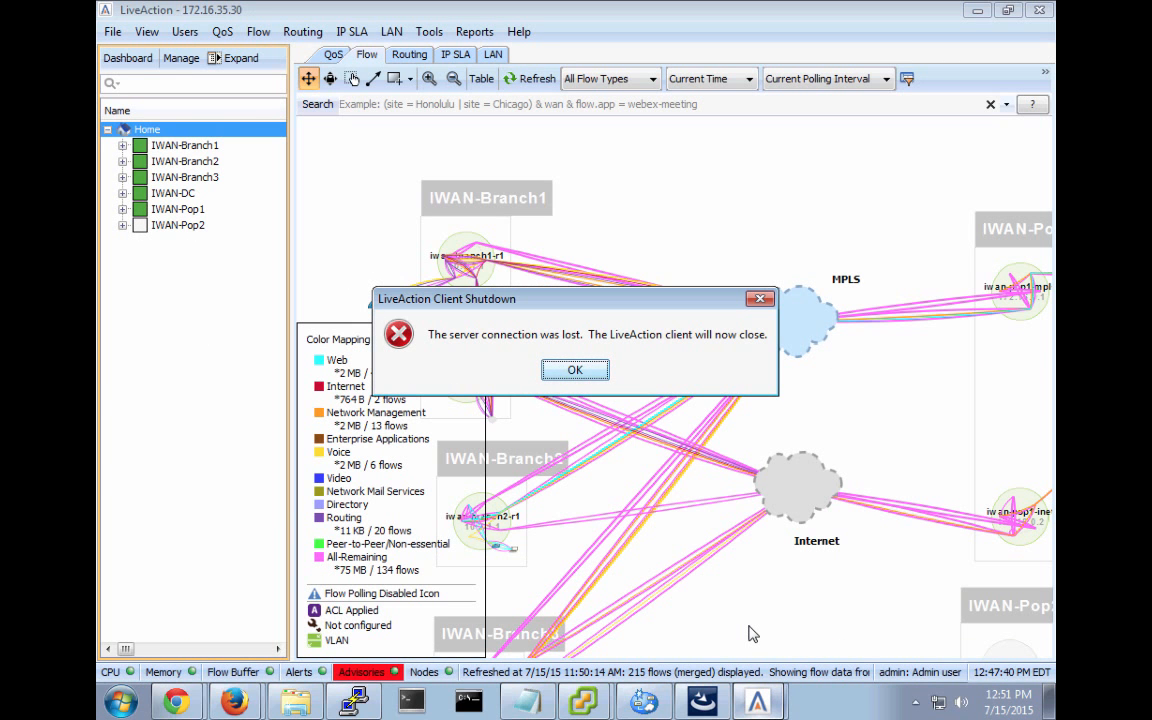
Dismiss the lost-connection dialog and minimize the server VM and vSphere Client windows.
{"action": "left_click", "coordinate": [574, 372]}
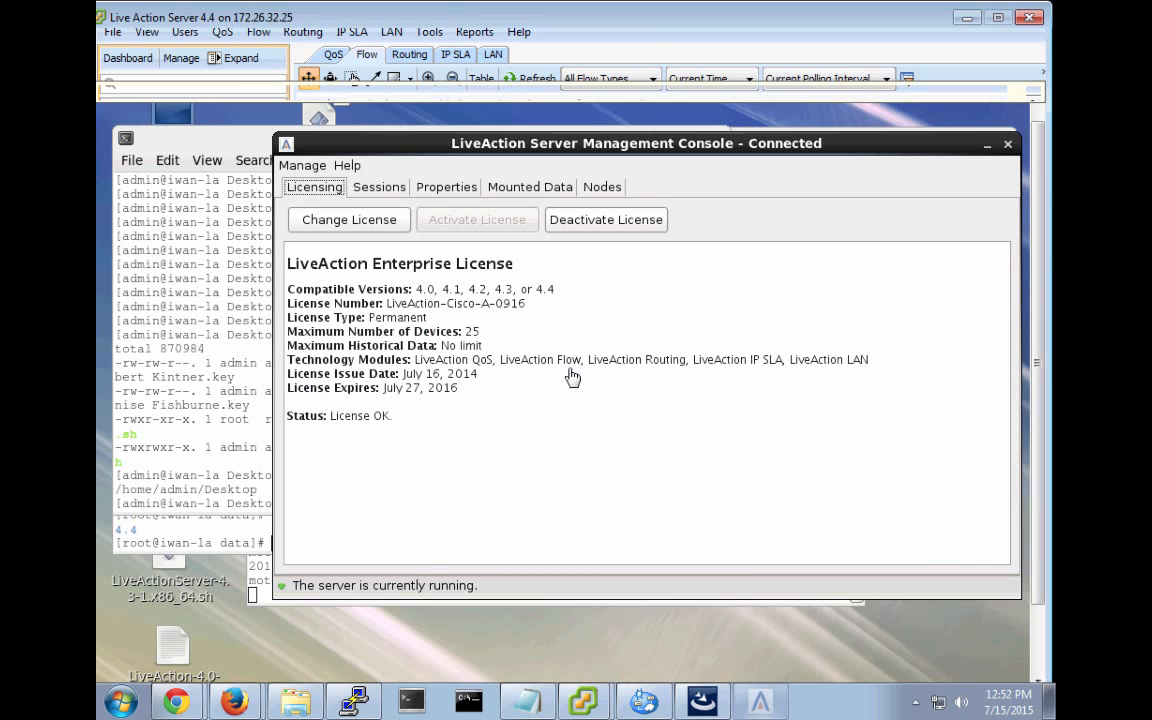
{"action": "mouse_move", "coordinate": [583, 700]}
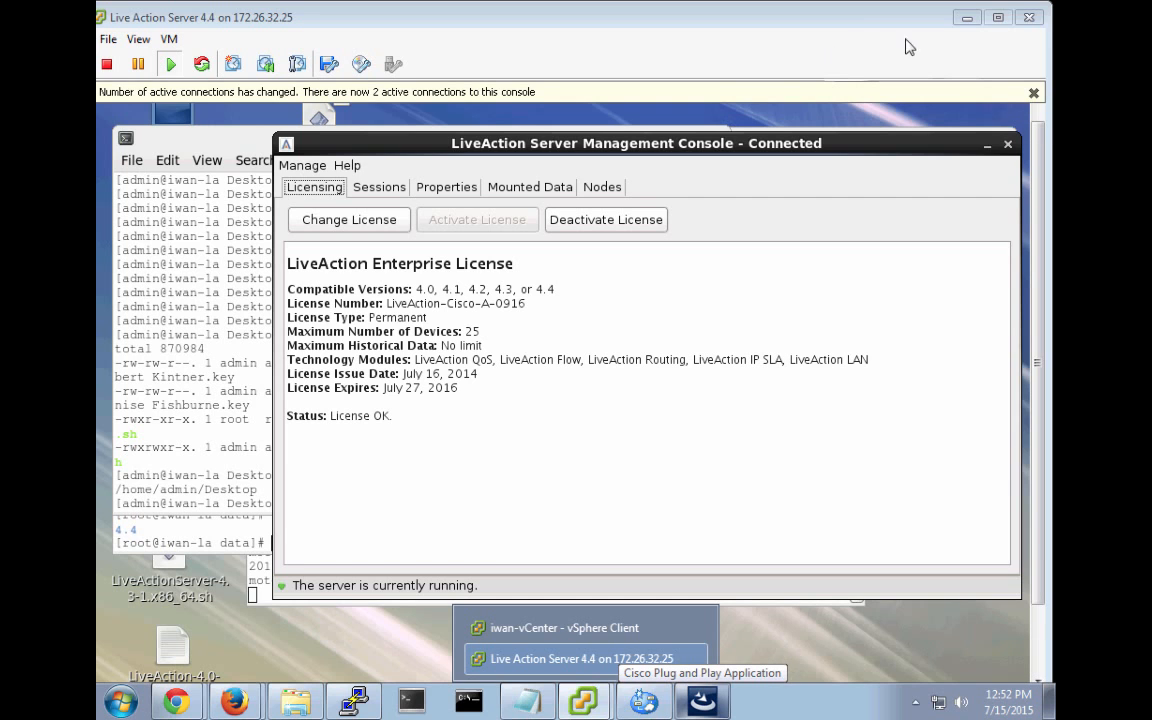
{"action": "left_click", "coordinate": [966, 18]}
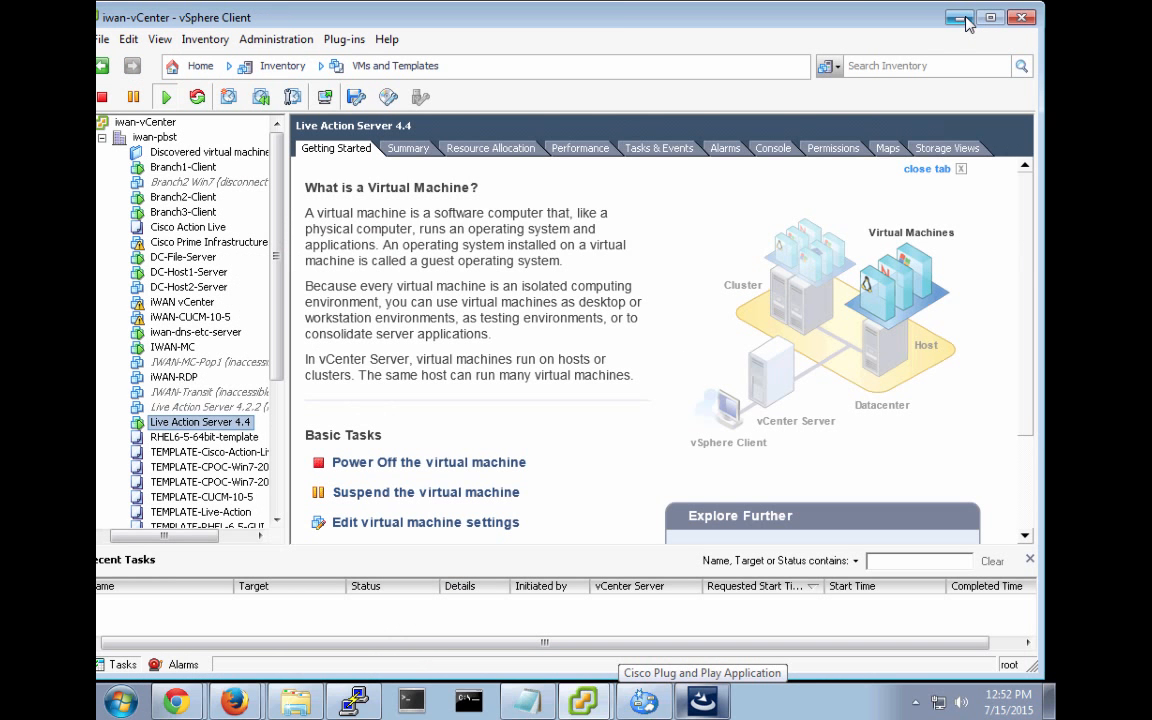
{"action": "left_click", "coordinate": [959, 19]}
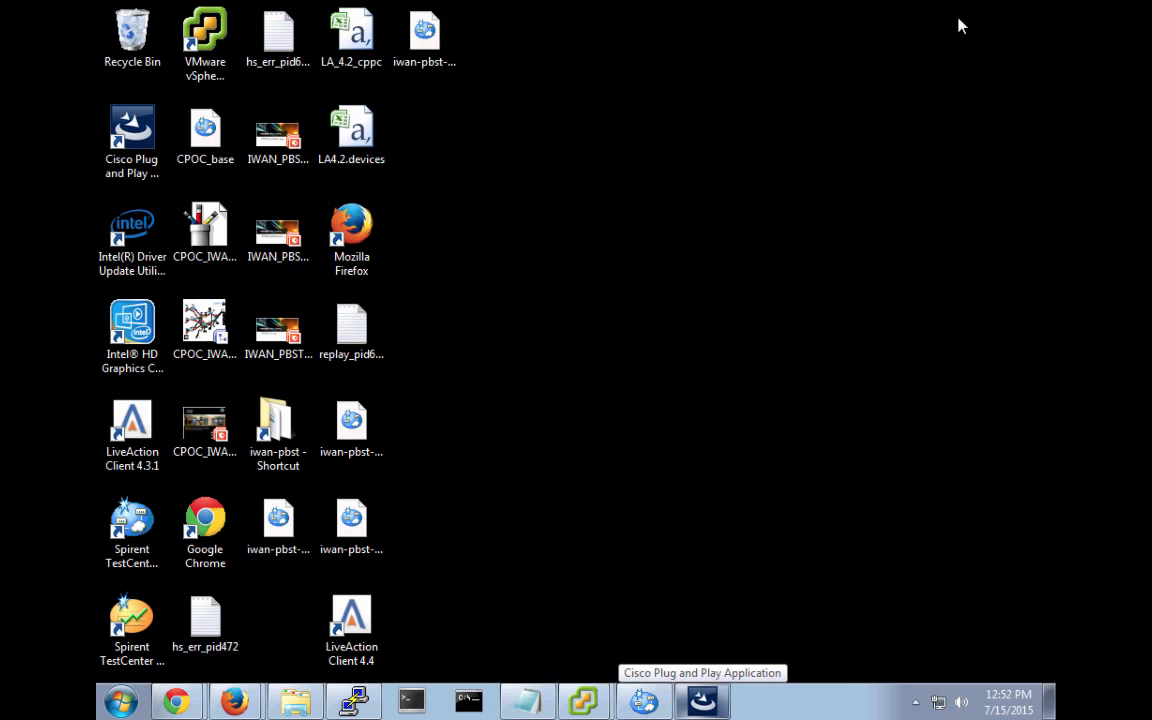
Launch LiveAction Client 4.4 and enter the administrator username and password.
{"action": "double_click", "coordinate": [352, 625]}
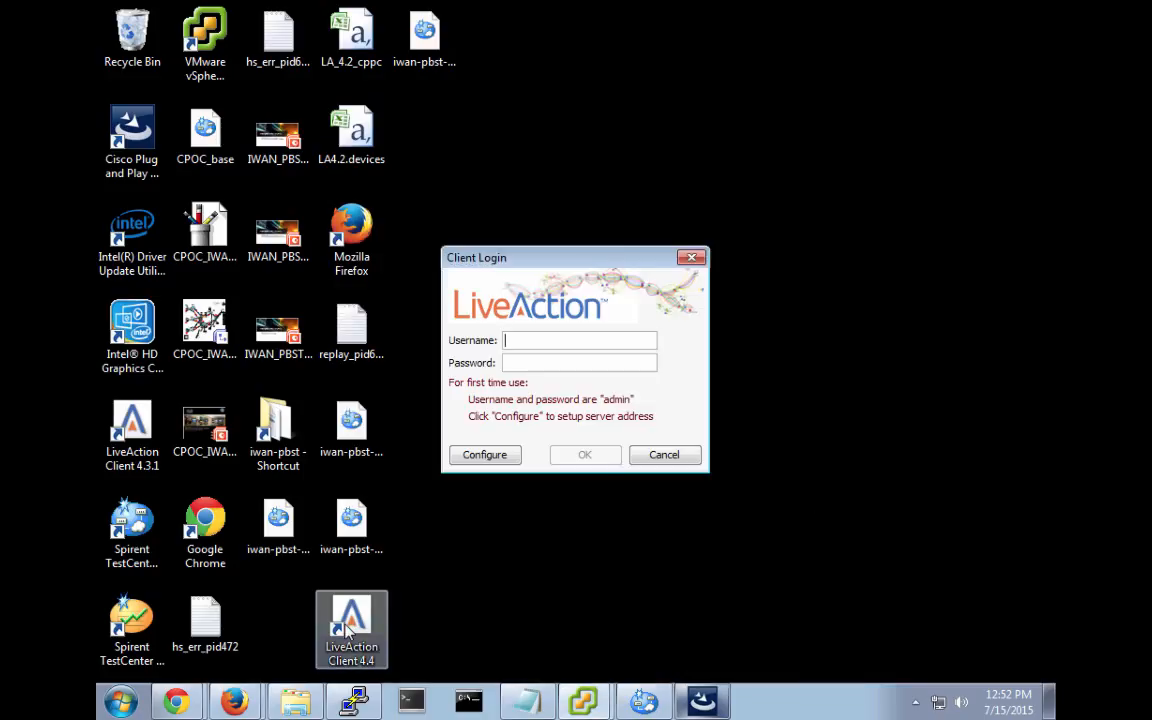
{"action": "type", "text": "admin"}
{"action": "key", "text": "Tab"}
{"action": "type", "text": "admi"}
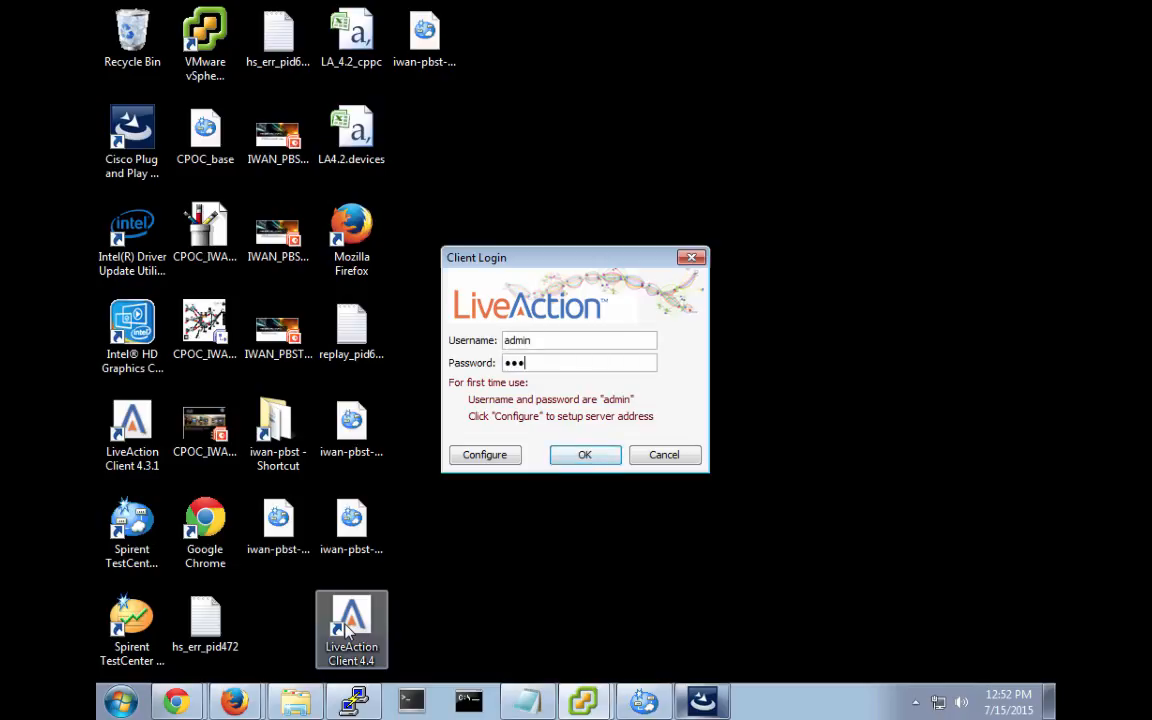
{"action": "type", "text": "••••"}
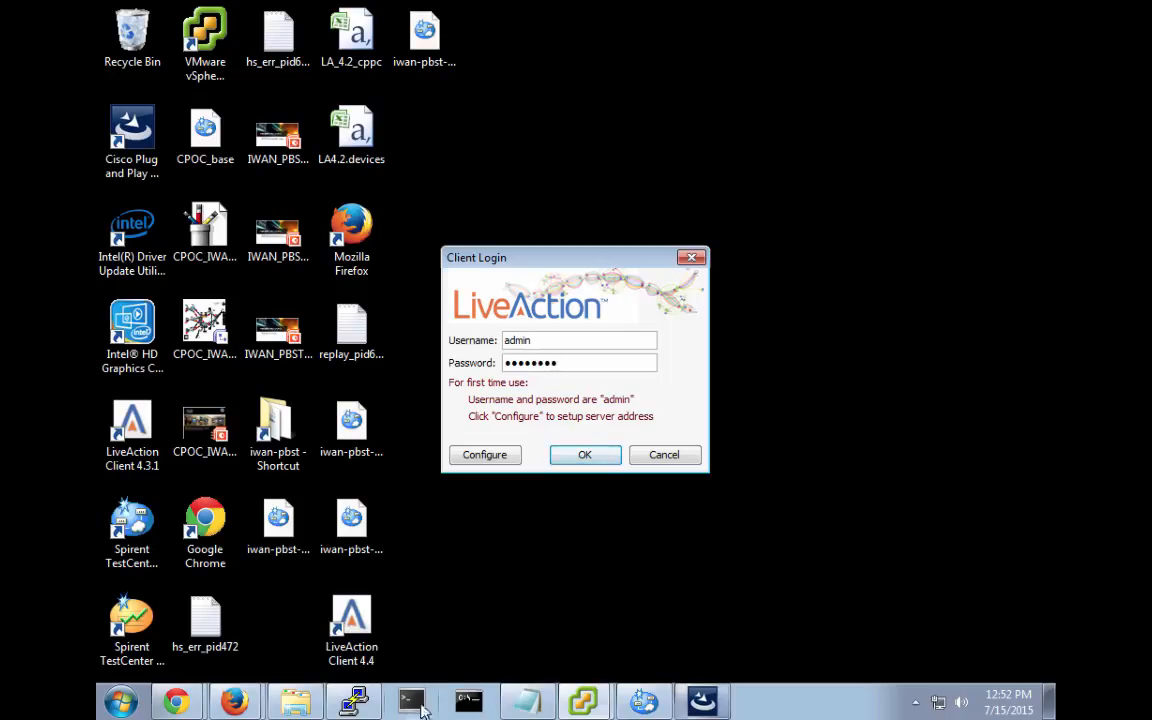
Log in, refresh the Flow map to show 225 merged flows, and review the advisories list.
{"action": "left_click", "coordinate": [585, 456]}
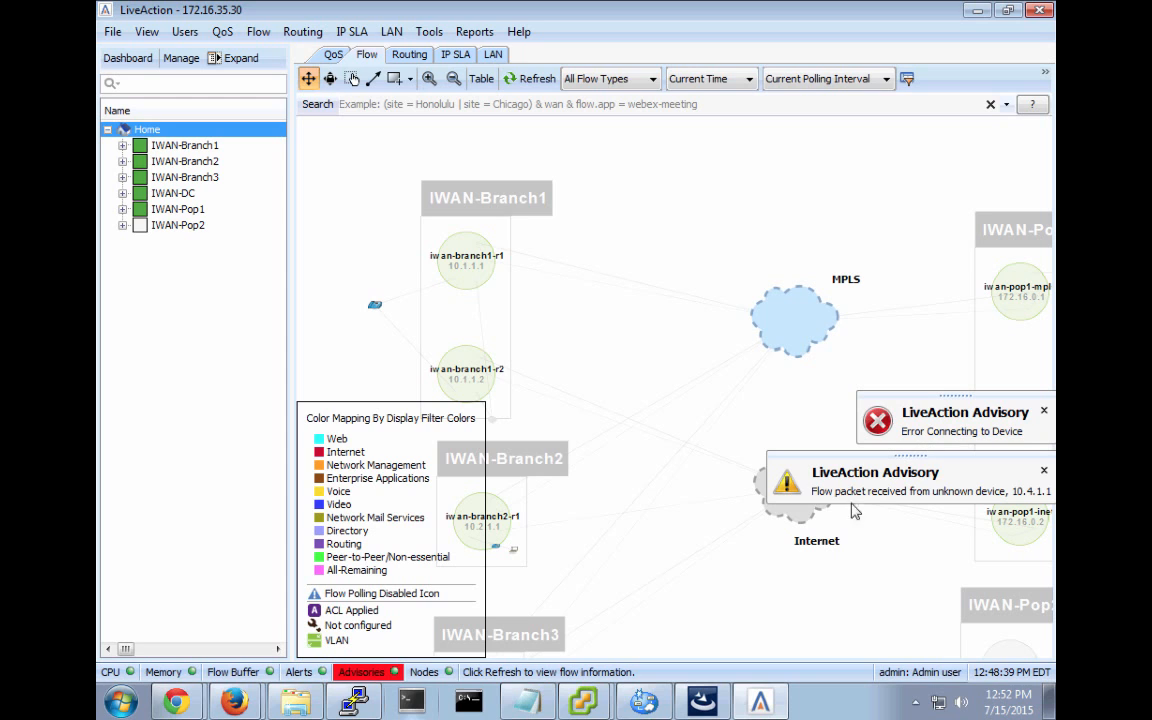
{"action": "left_click", "coordinate": [362, 672]}
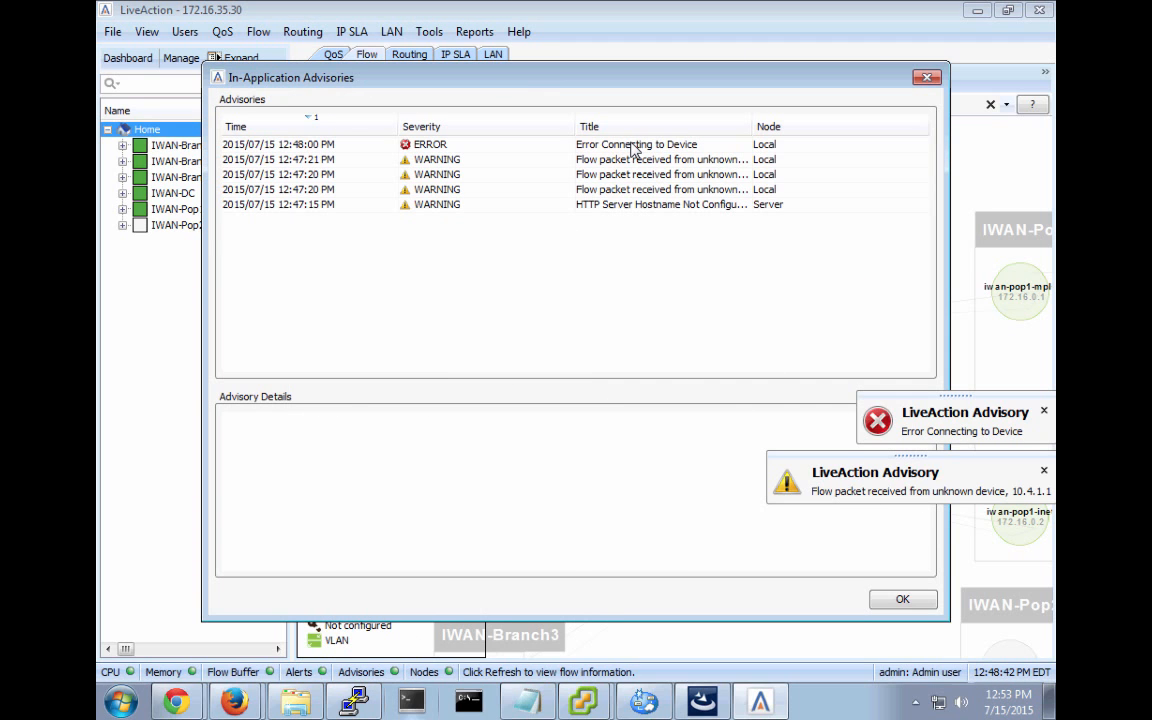
{"action": "left_click", "coordinate": [928, 79]}
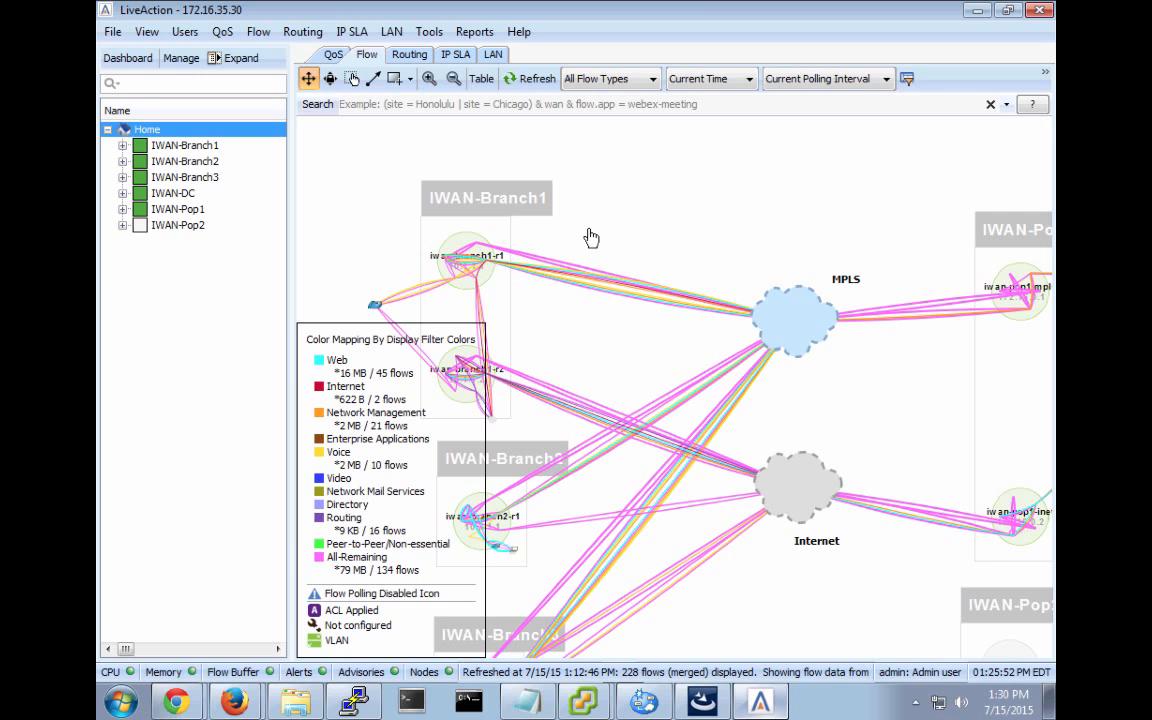
{"action": "left_click", "coordinate": [533, 80]}
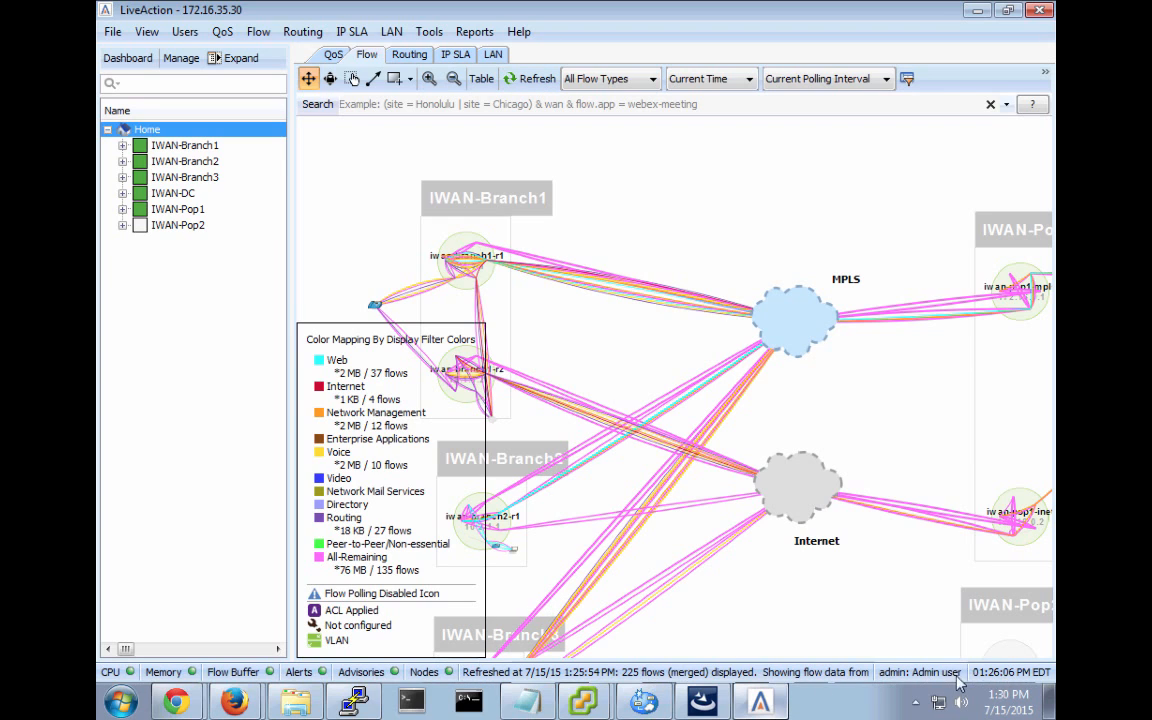
{"action": "left_click", "coordinate": [362, 672]}
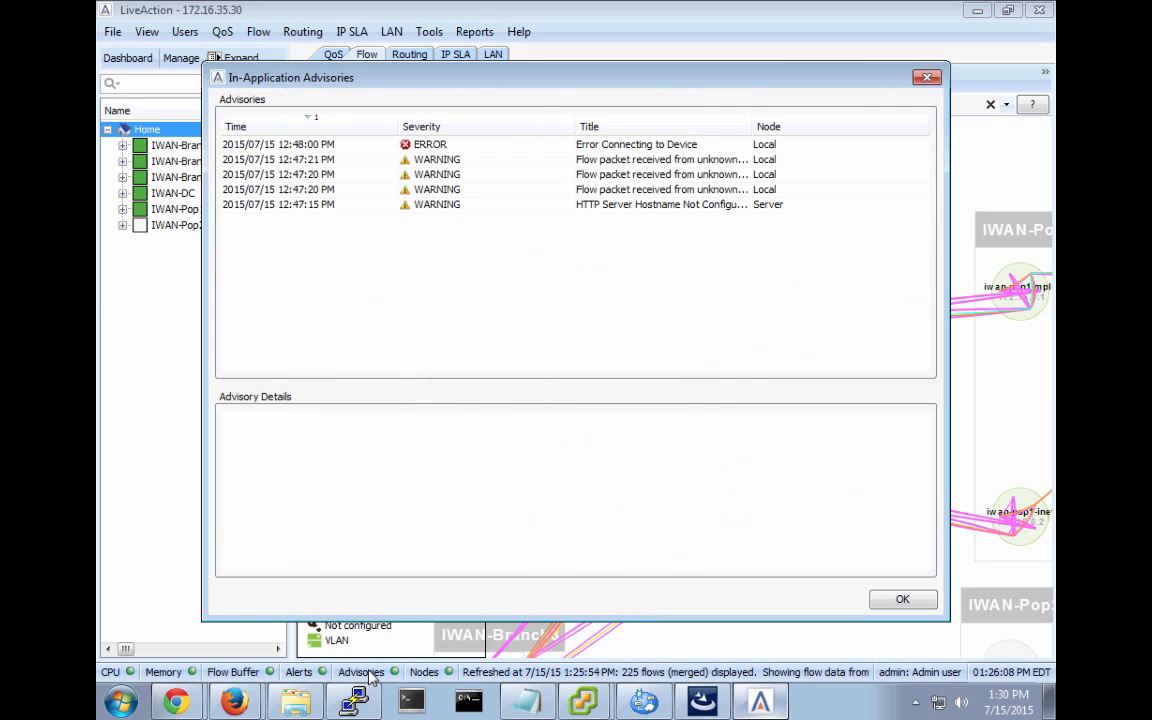